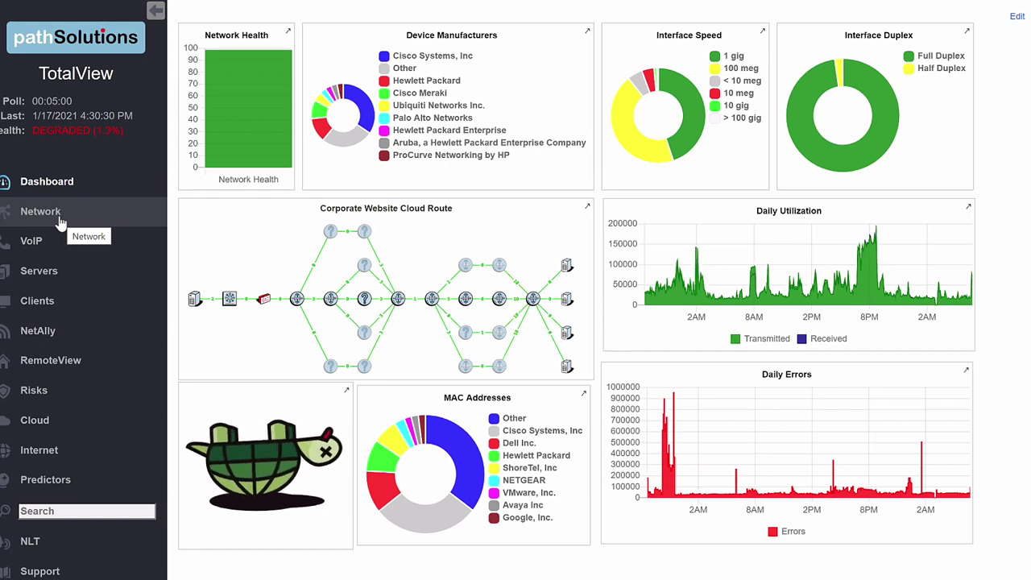
# Go from the dashboard to the Network Devices table listing HQ-Firewall, HQ and HQ-Routers.
pyautogui.click(59, 215)
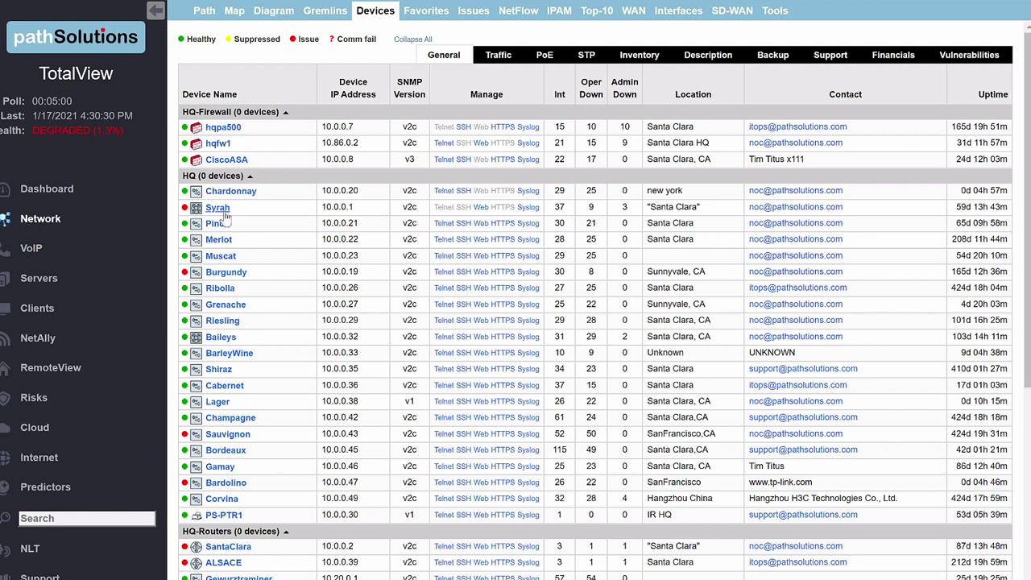
# Display Syrah's system description: Cisco IOS Catalyst L3 Switch Software, Version 16.3.5b.
pyautogui.moveTo(227, 218)
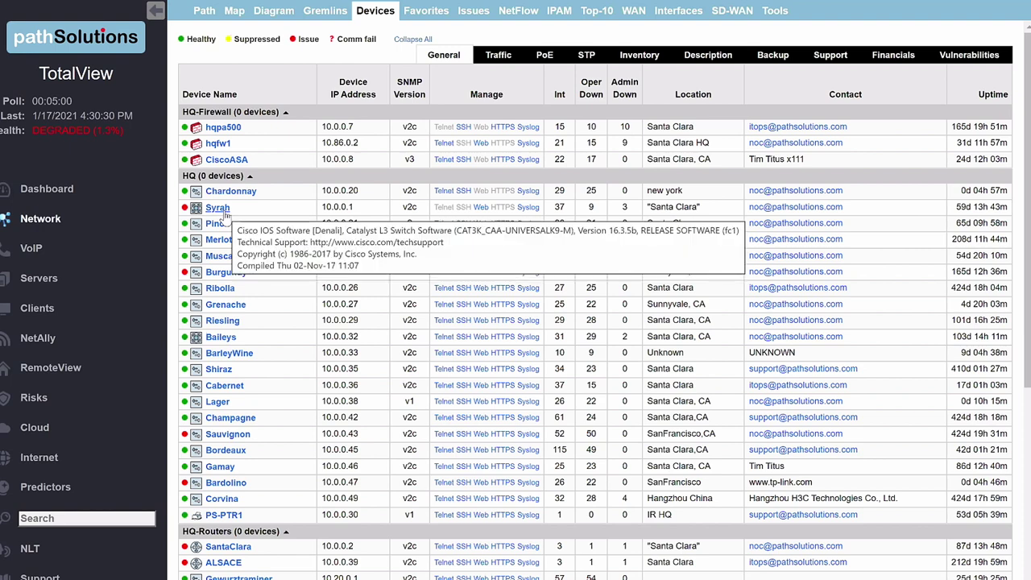
pyautogui.click(226, 213)
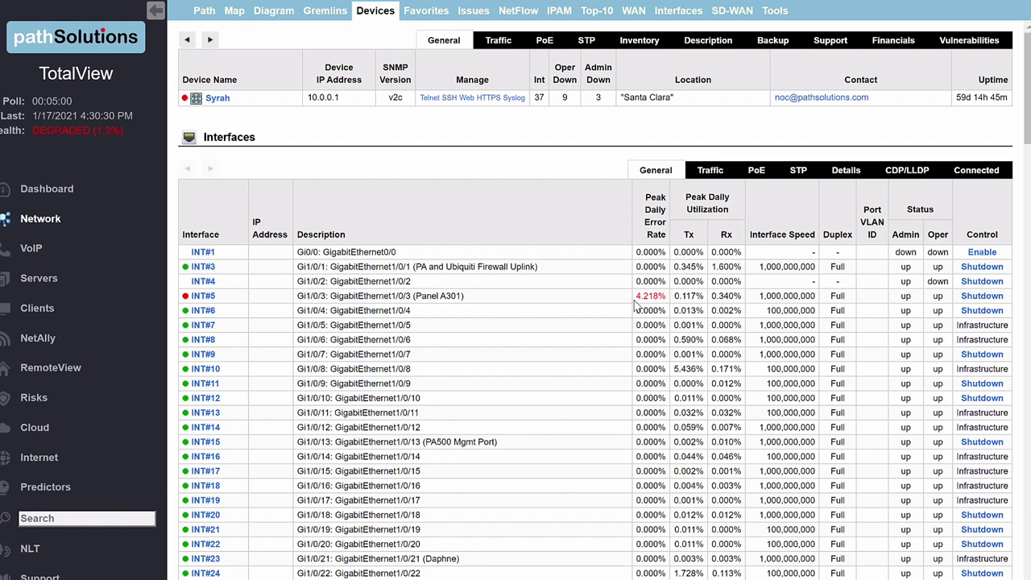
# List Syrah's CDP/LLDP neighbours and the devices connected to each switch port.
pyautogui.click(910, 171)
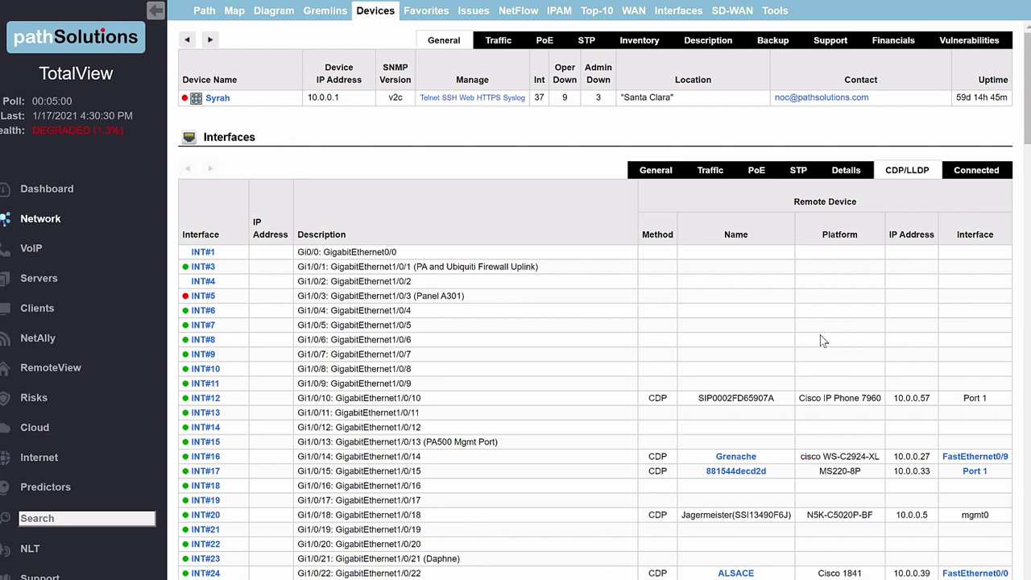
pyautogui.click(958, 172)
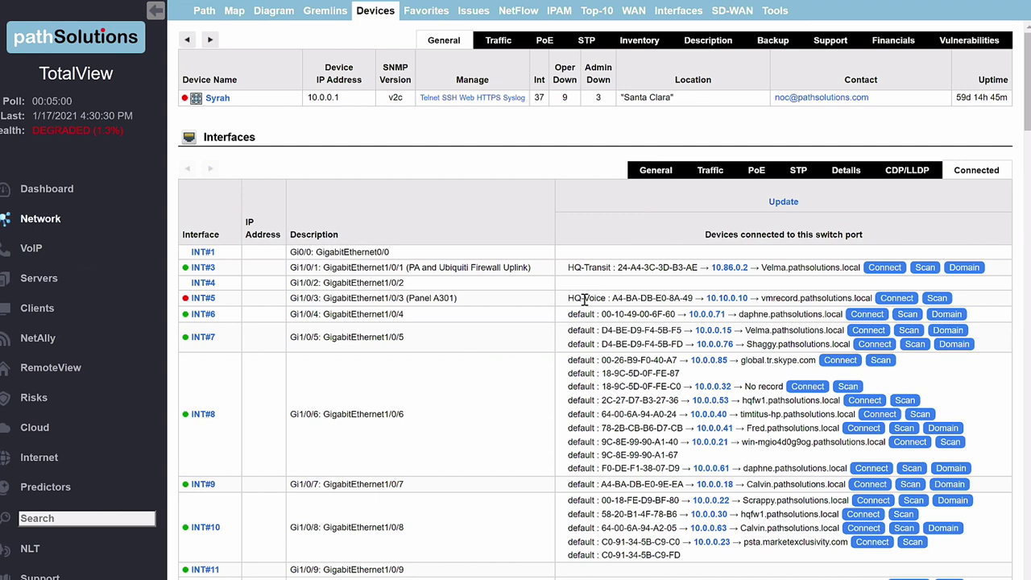
pyautogui.moveTo(585, 300)
pyautogui.moveTo(628, 298)
# Return to the General interface list and open interface INT#5's detail page.
pyautogui.click(655, 179)
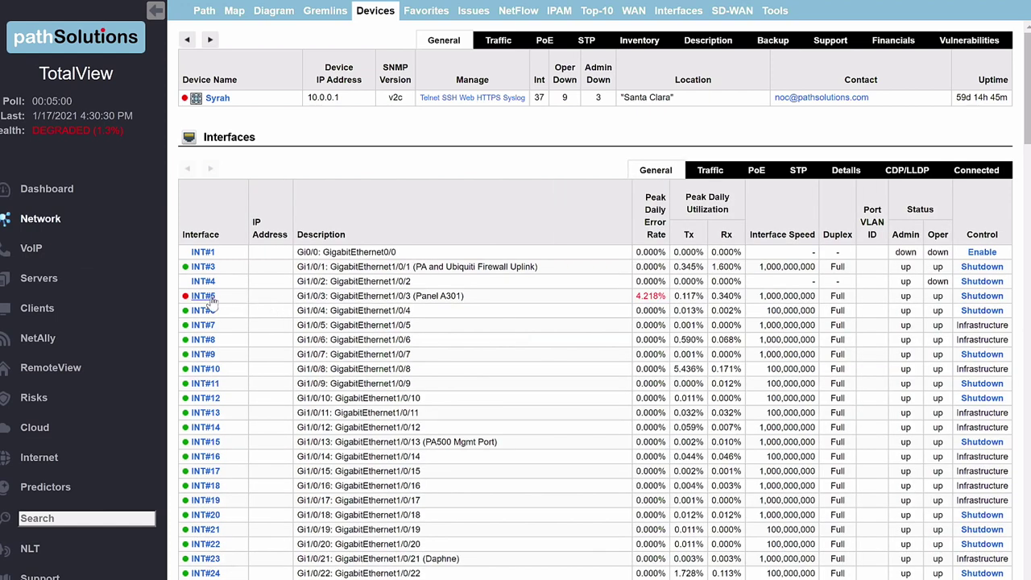
pyautogui.click(202, 296)
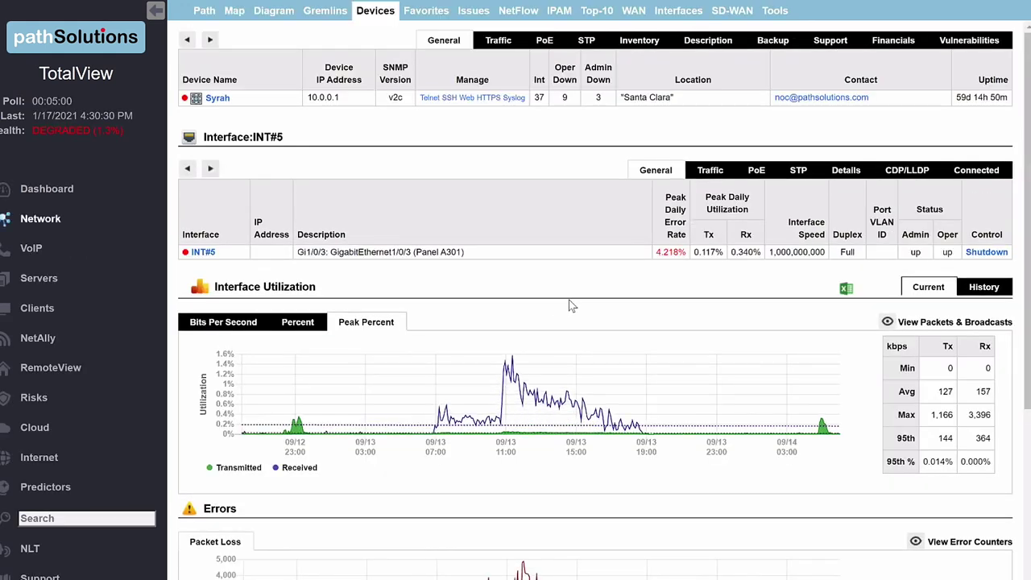
pyautogui.scroll(-2, 568, 309)
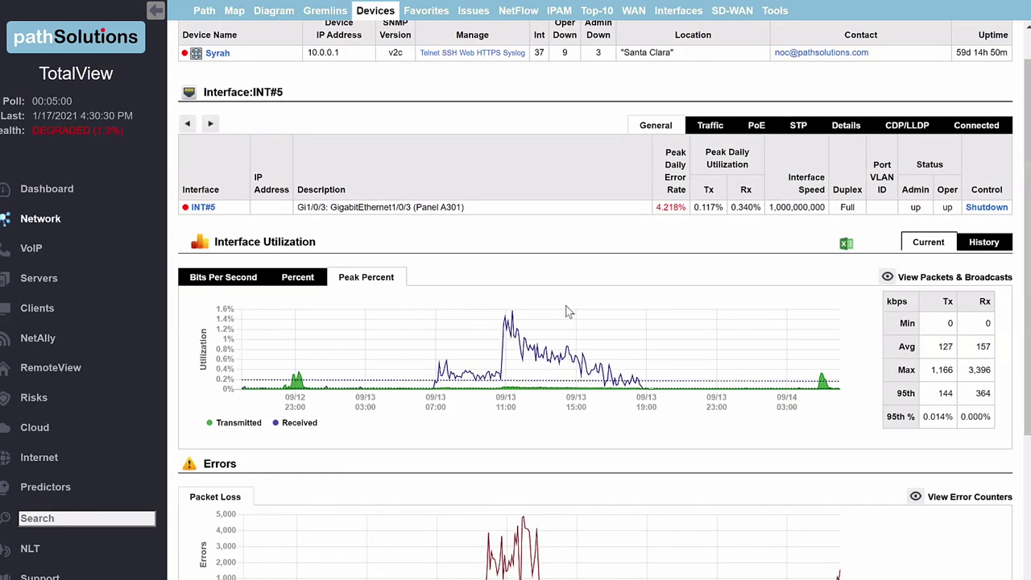
pyautogui.scroll(-1, 563, 403)
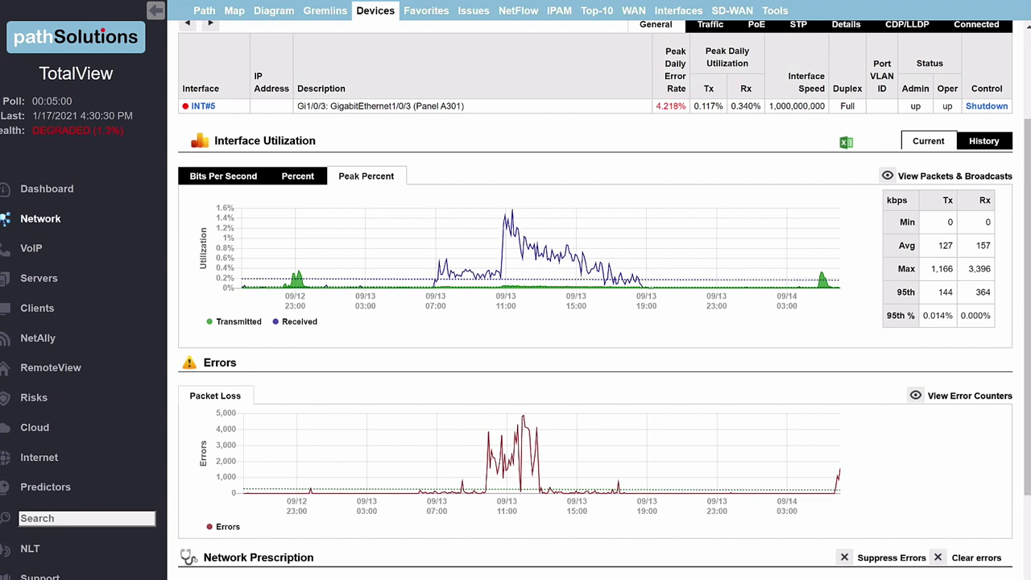
pyautogui.scroll(4, 426, 419)
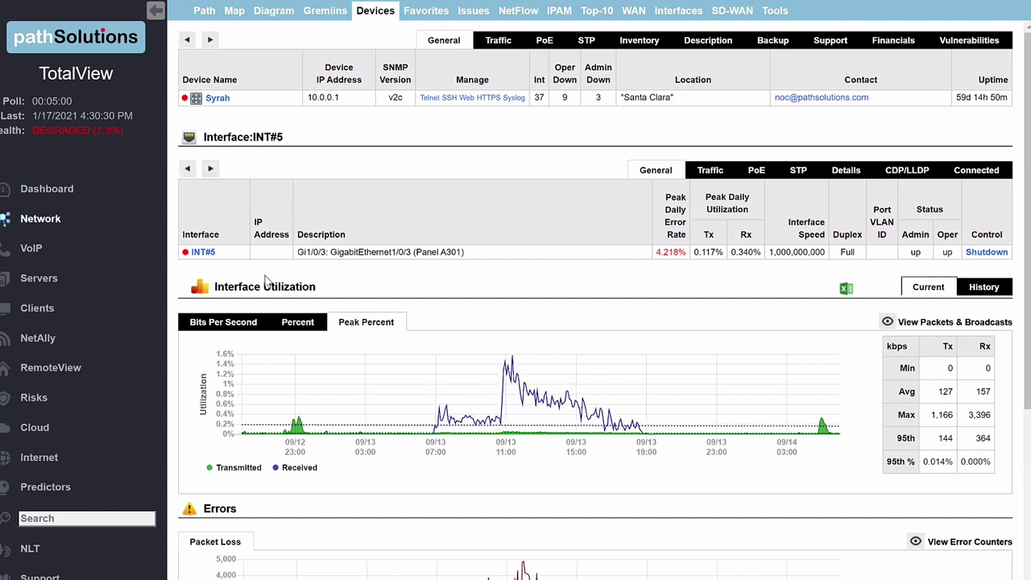
# Check INT#5's connected device, then review its utilization and packet-loss errors graphs.
pyautogui.click(997, 174)
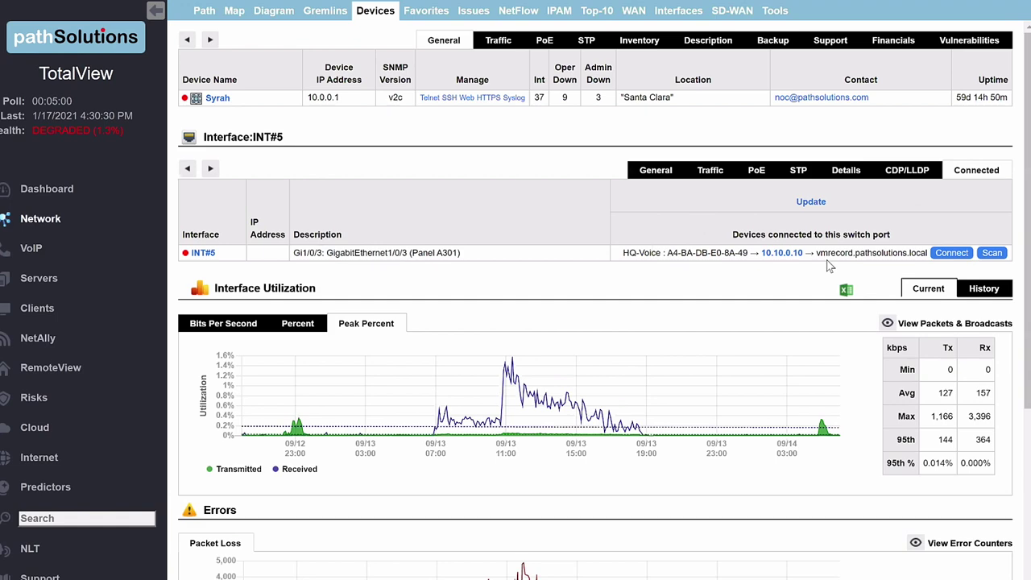
pyautogui.click(655, 171)
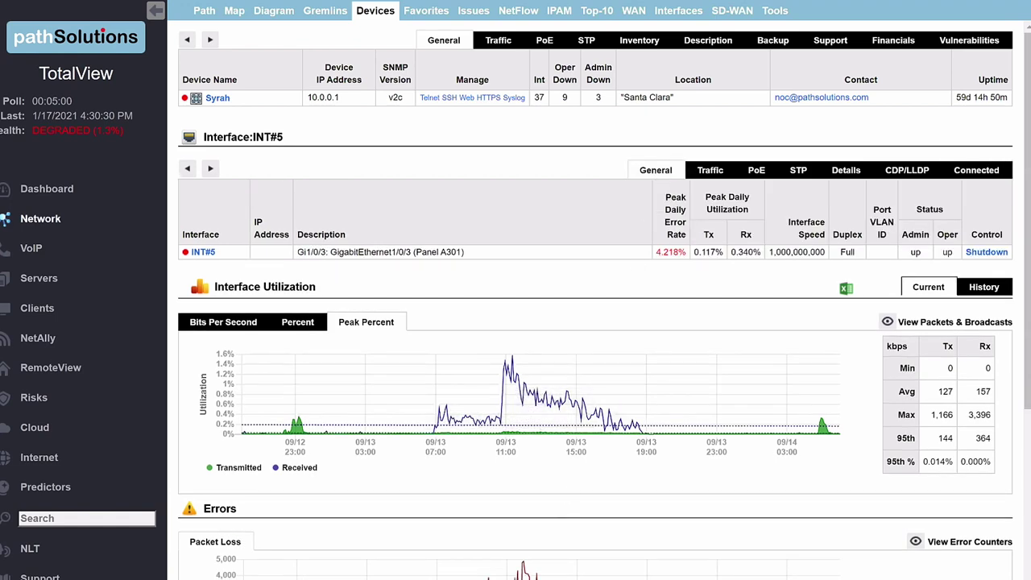
pyautogui.scroll(-3, 528, 488)
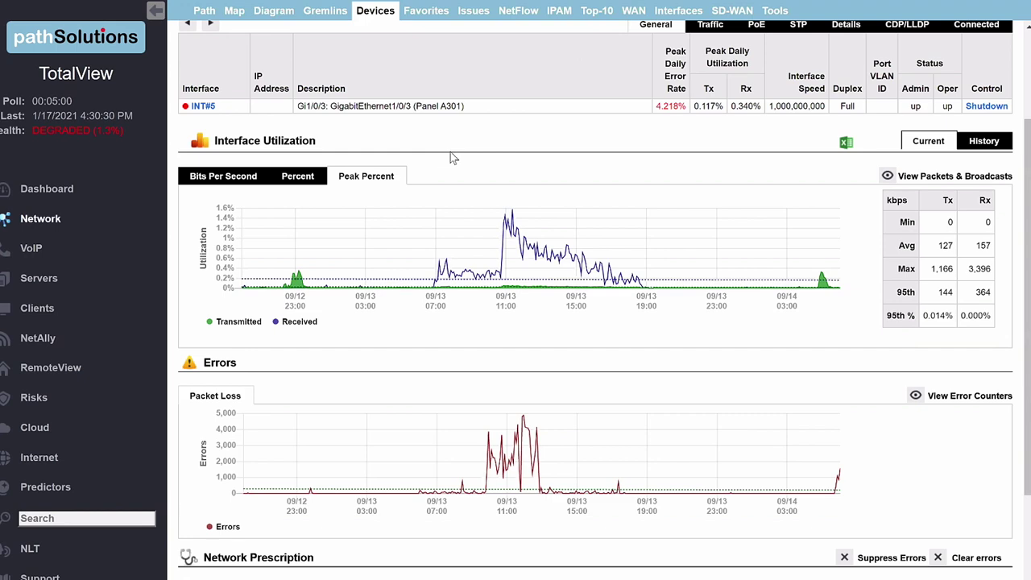
pyautogui.scroll(2, 453, 158)
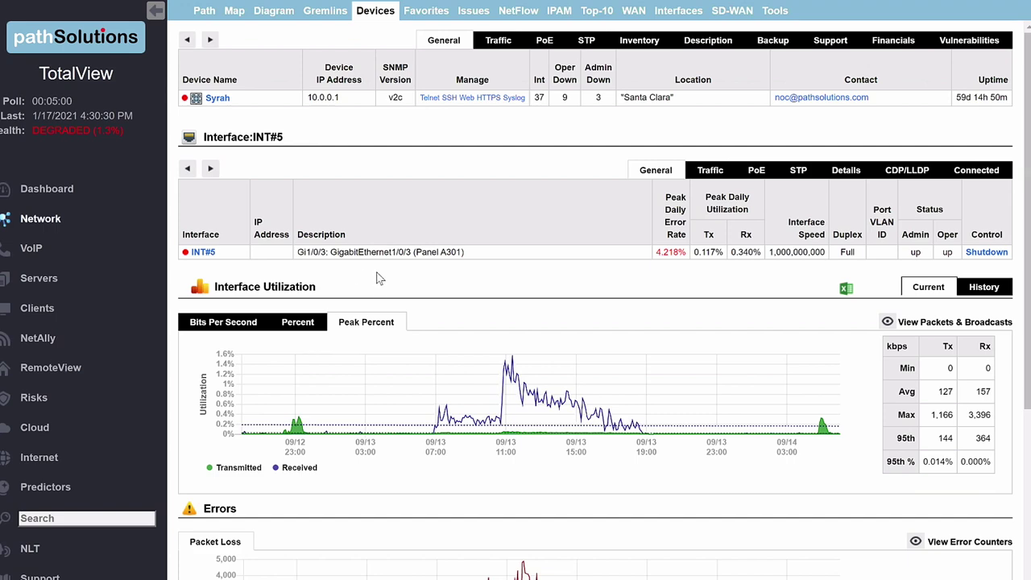
pyautogui.scroll(-1, 378, 277)
pyautogui.scroll(-1, 381, 277)
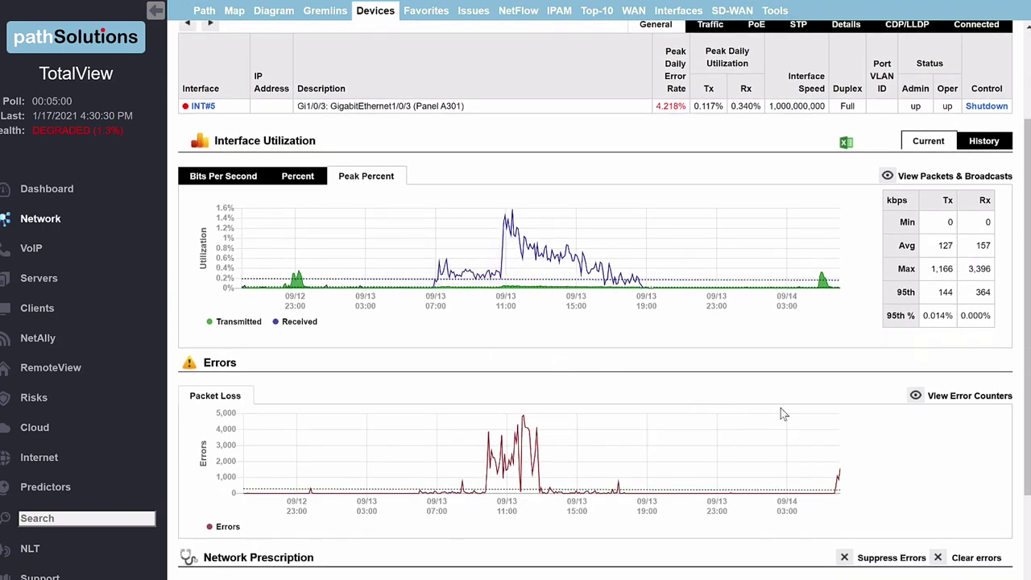
# Show INT#5's error counters (239,113 FCS errors, 6.290%) and the FCS Errors explanation.
pyautogui.click(952, 399)
pyautogui.scroll(-4, 784, 422)
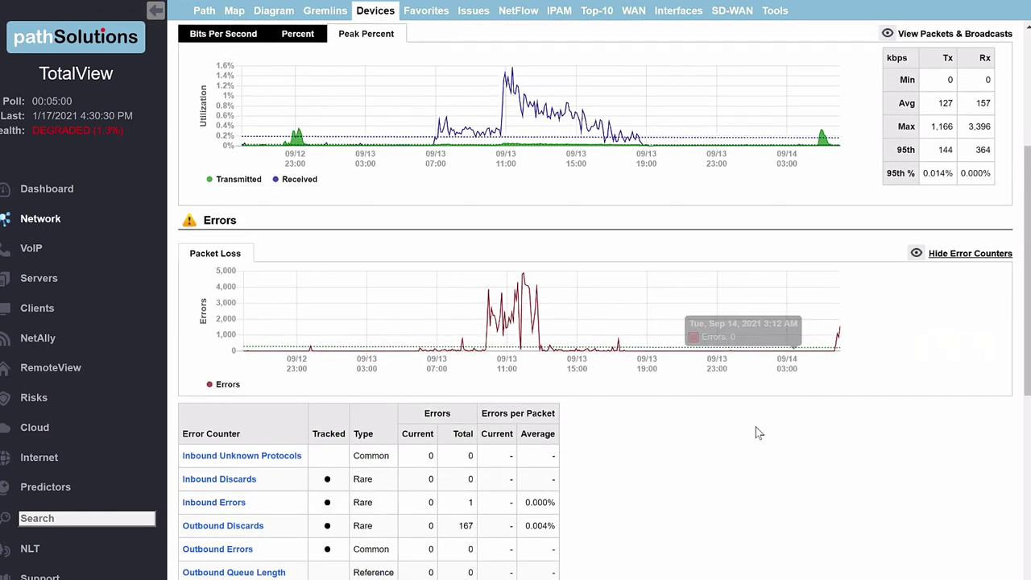
pyautogui.scroll(-1, 700, 415)
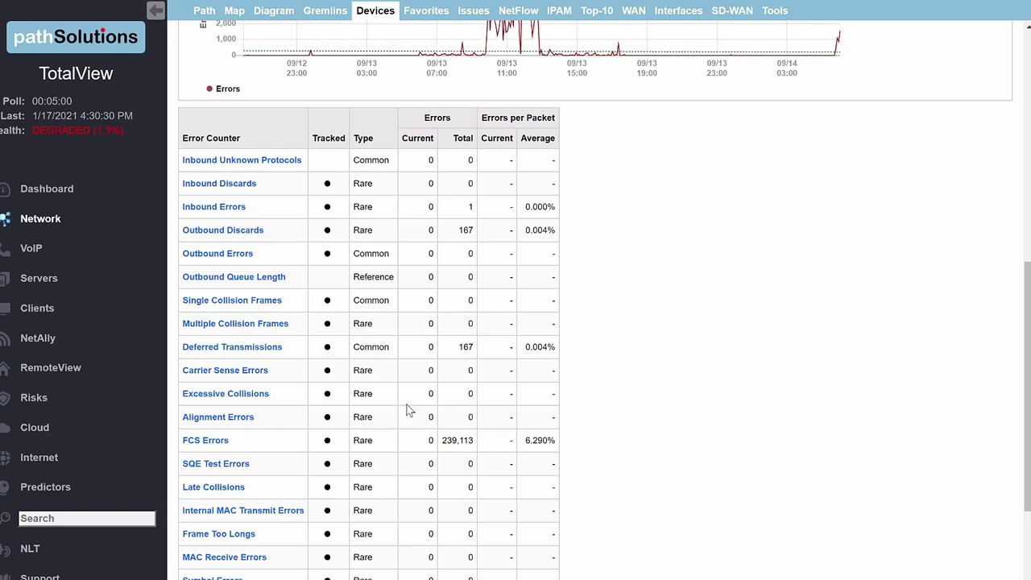
pyautogui.scroll(-3, 406, 406)
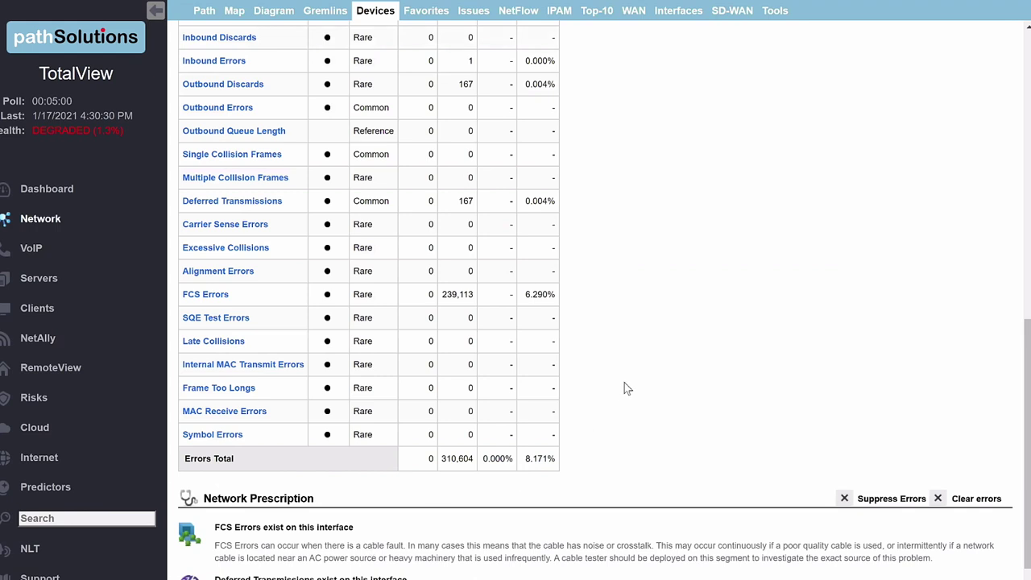
pyautogui.scroll(1, 624, 384)
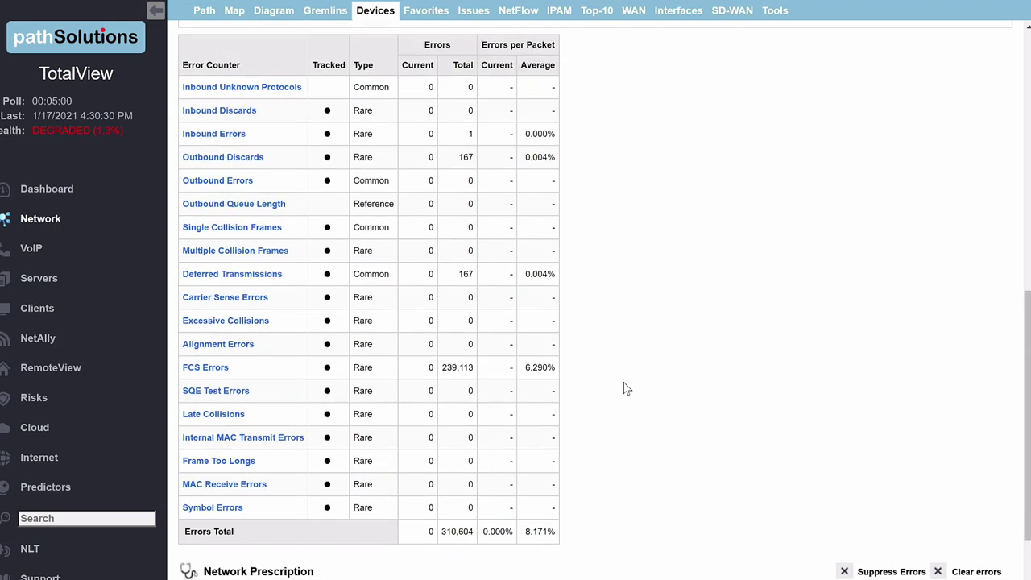
pyautogui.click(205, 367)
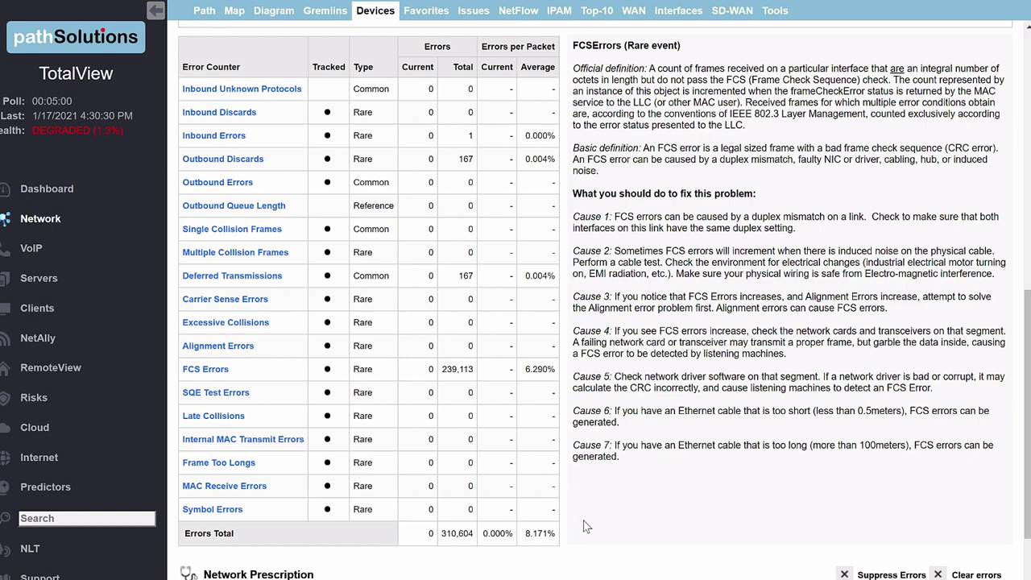
# Review the seven FCS Errors causes, scroll back to the top, and go to the Path page.
pyautogui.scroll(2, 569, 493)
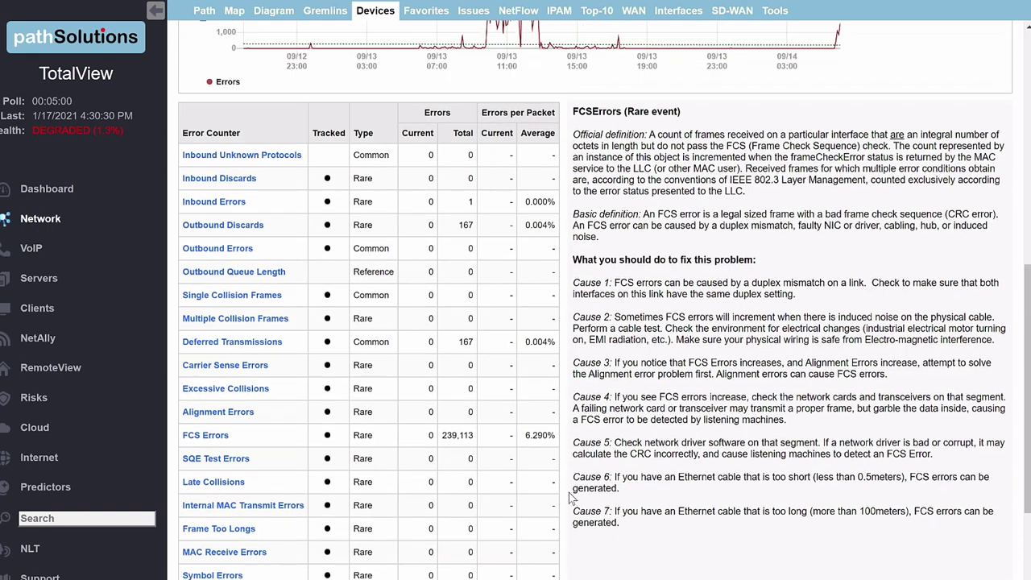
pyautogui.scroll(10, 561, 493)
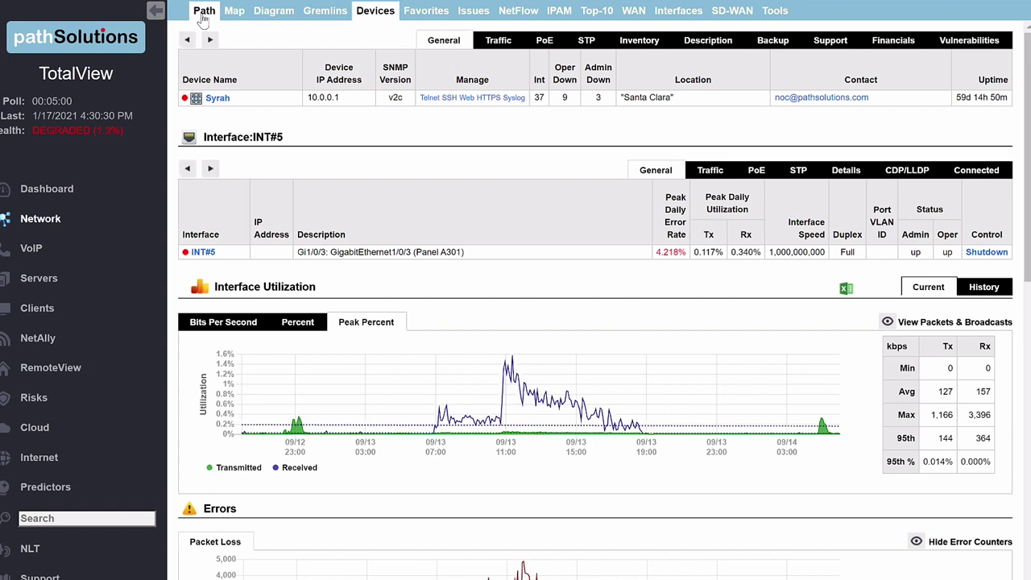
pyautogui.click(203, 13)
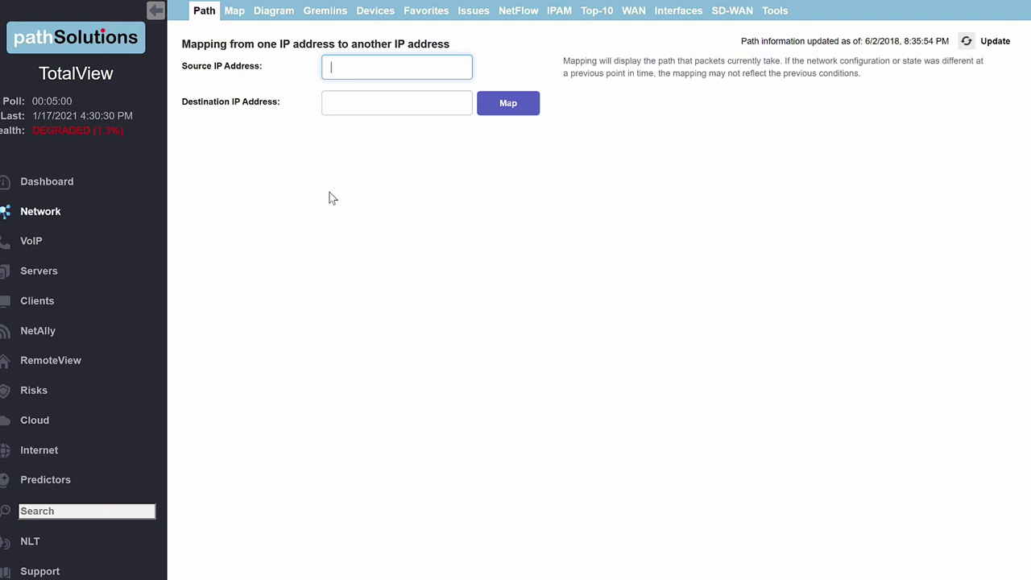
# Pick 10.0.0.40 as source and 10.30.0.12 as destination, then map the path.
pyautogui.click(353, 70)
pyautogui.click(359, 101)
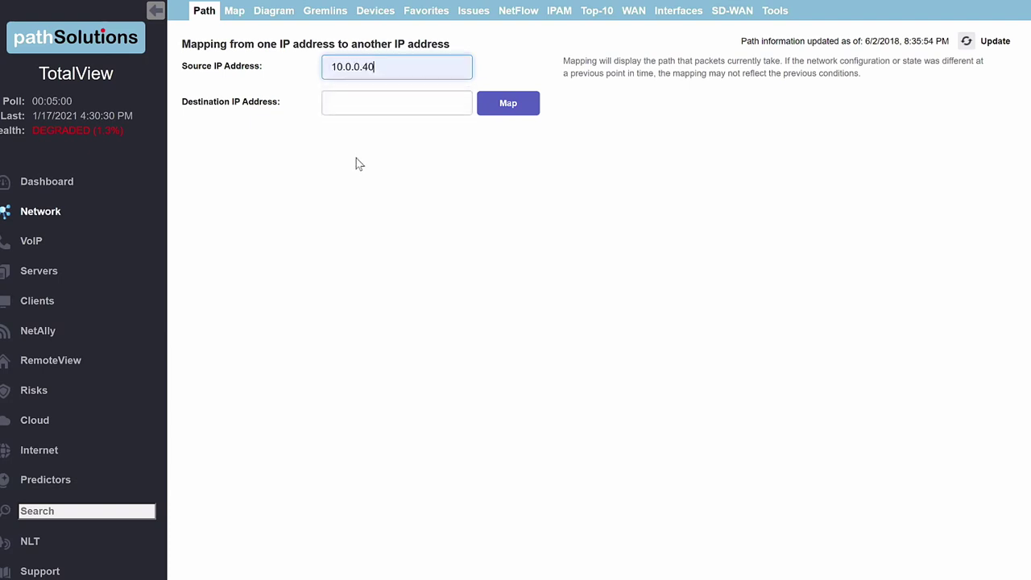
pyautogui.click(353, 104)
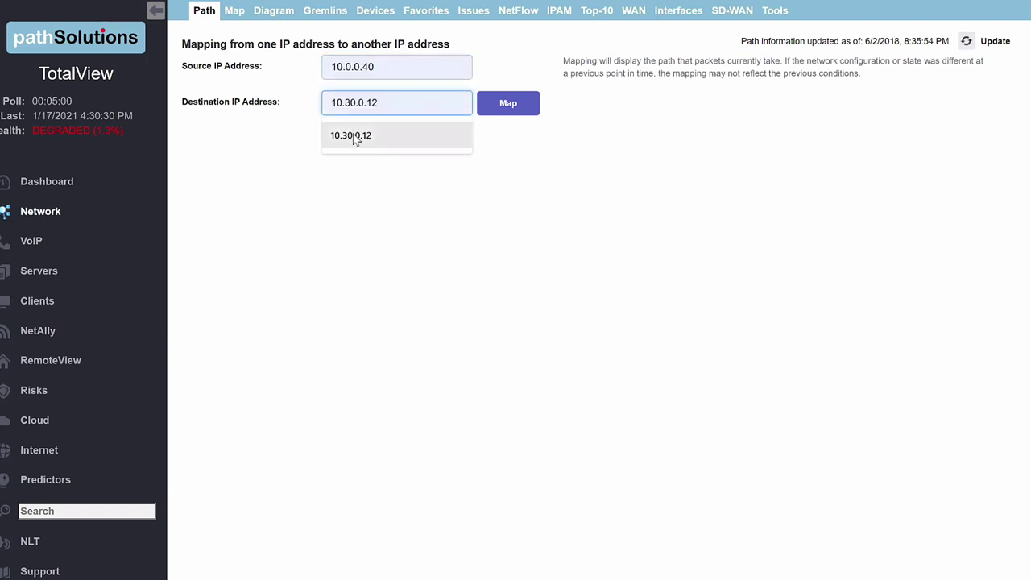
pyautogui.click(354, 135)
pyautogui.click(489, 110)
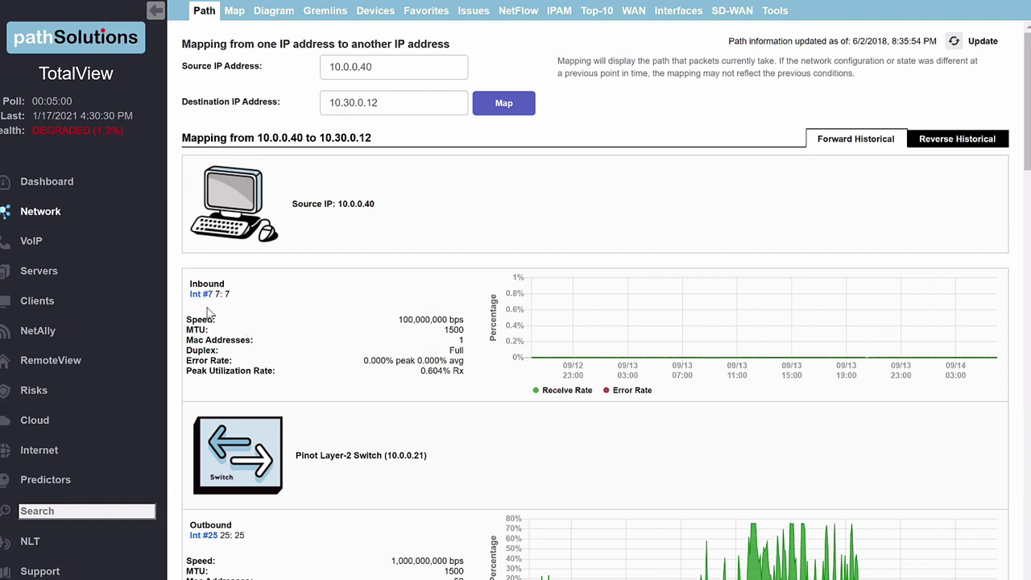
pyautogui.moveTo(641, 353)
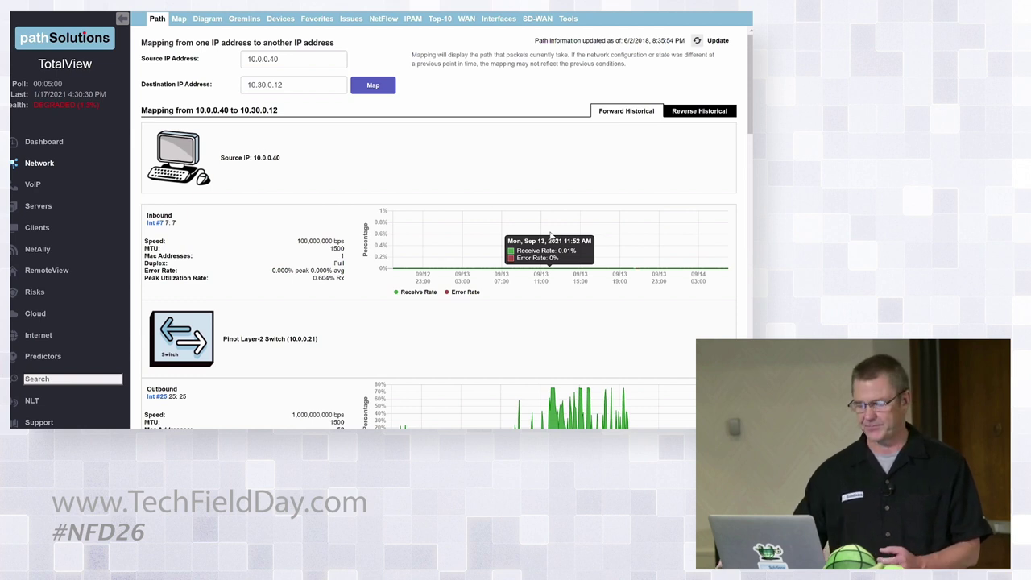
pyautogui.scroll(-1, 353, 327)
pyautogui.scroll(-1, 354, 327)
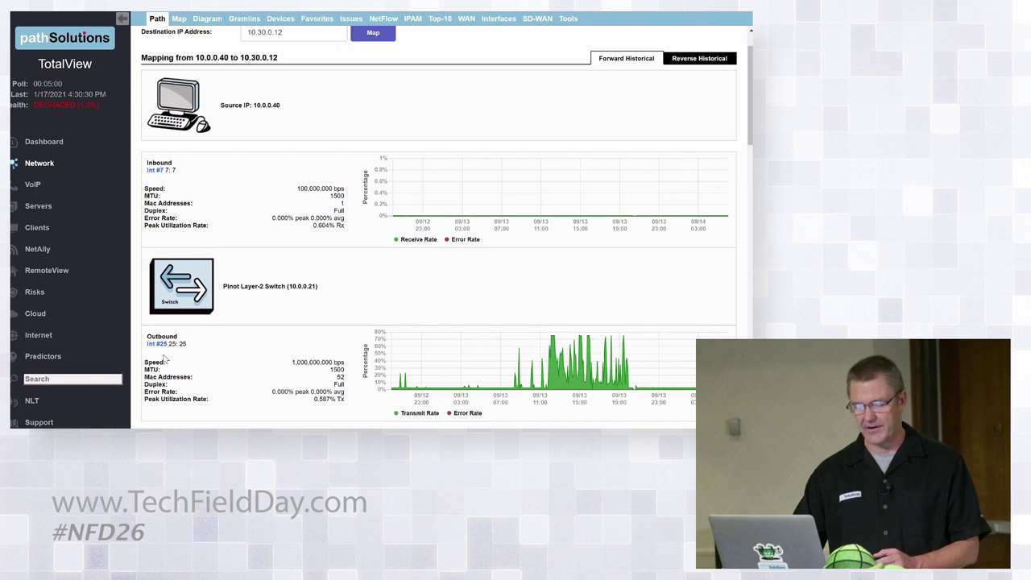
pyautogui.moveTo(500, 355)
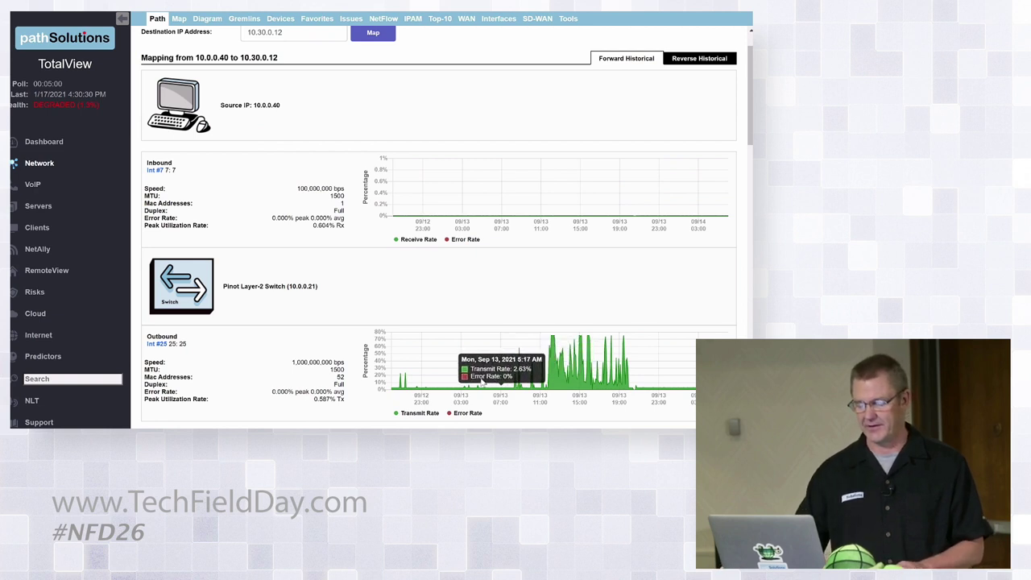
pyautogui.scroll(-3, 378, 370)
pyautogui.scroll(-3, 352, 408)
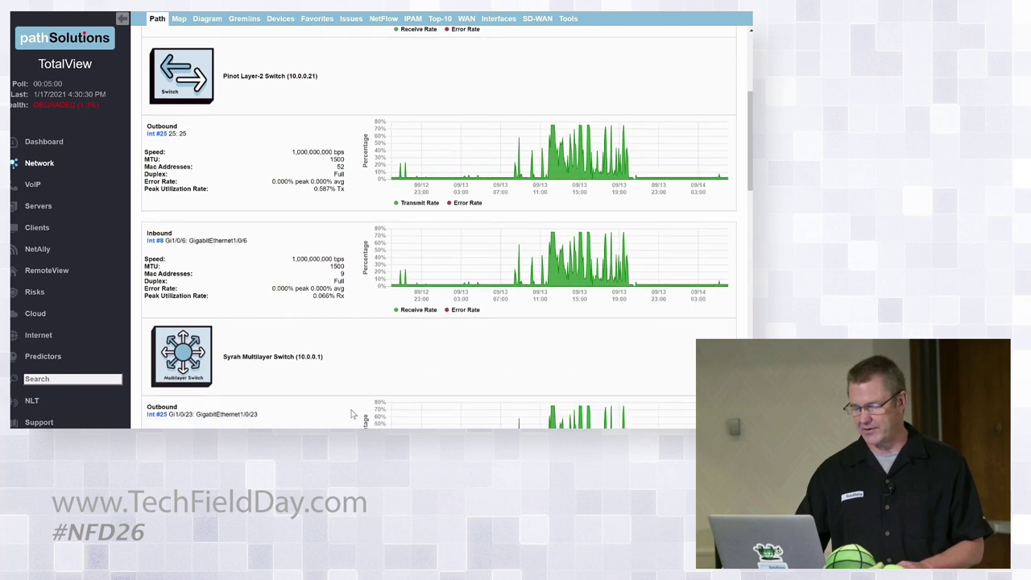
pyautogui.scroll(-2, 351, 414)
pyautogui.scroll(-7, 351, 414)
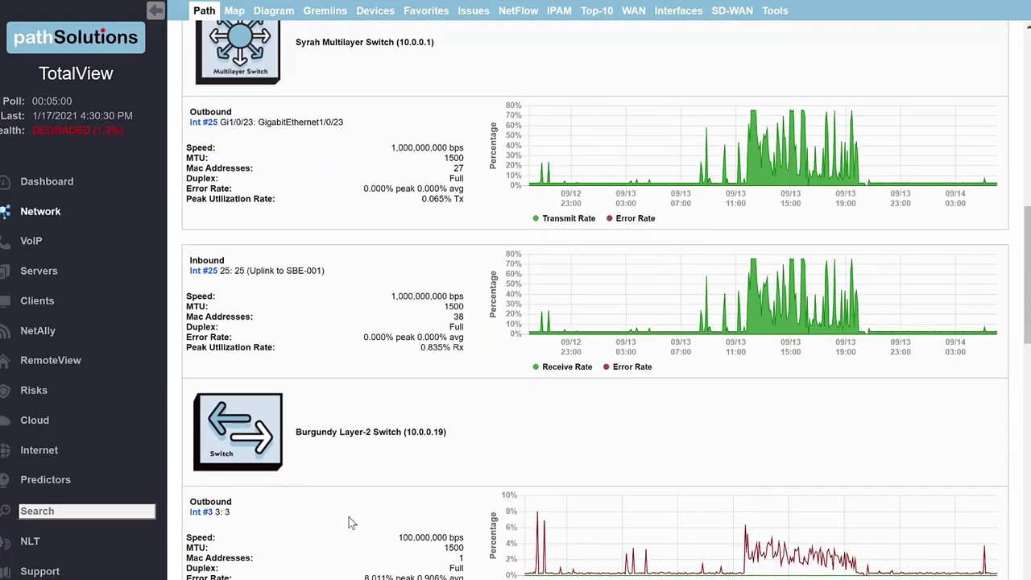
pyautogui.moveTo(661, 527)
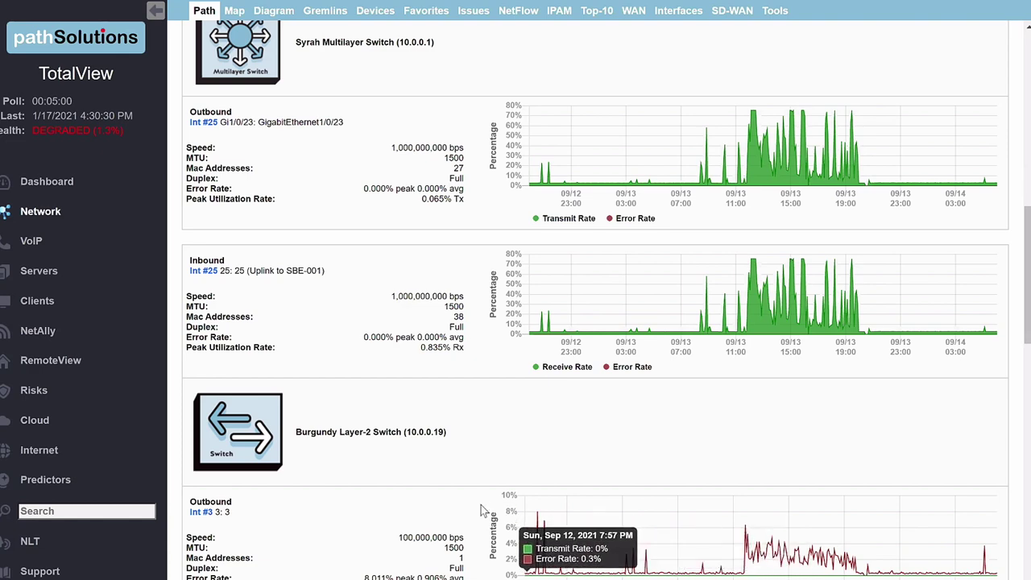
pyautogui.scroll(-2, 480, 506)
pyautogui.scroll(-4, 475, 515)
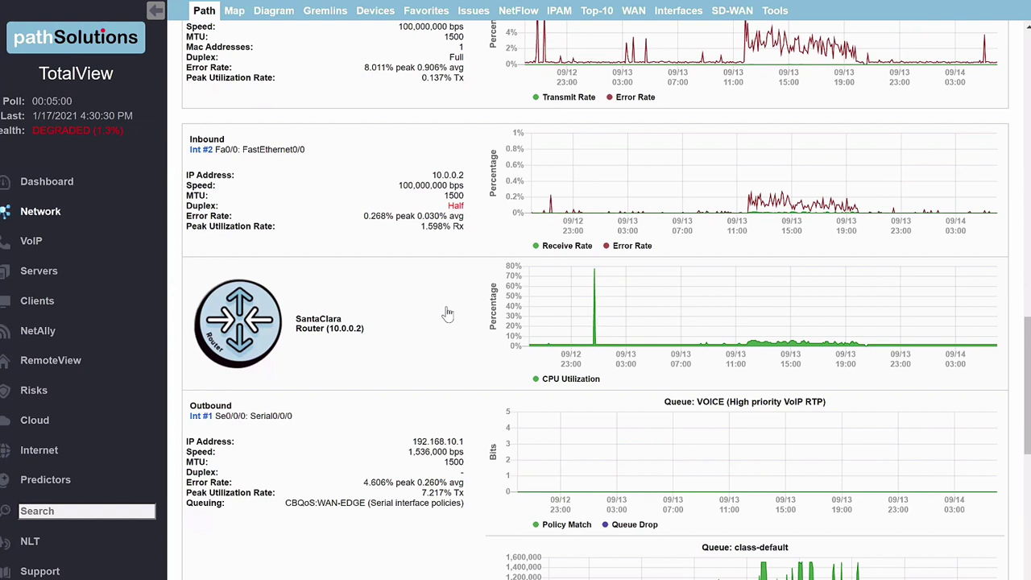
pyautogui.moveTo(755, 178)
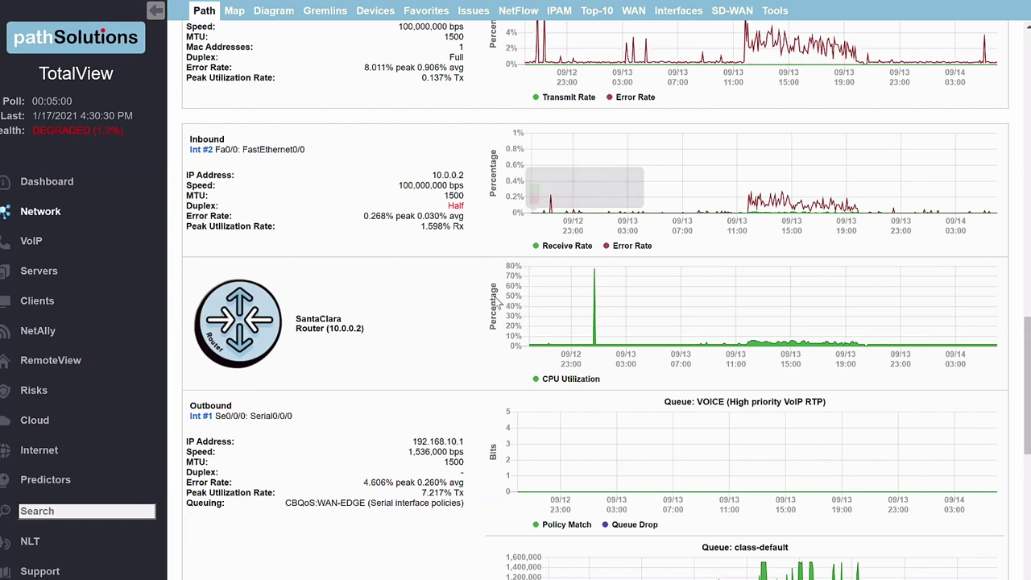
pyautogui.scroll(-2, 475, 419)
pyautogui.scroll(-1, 473, 416)
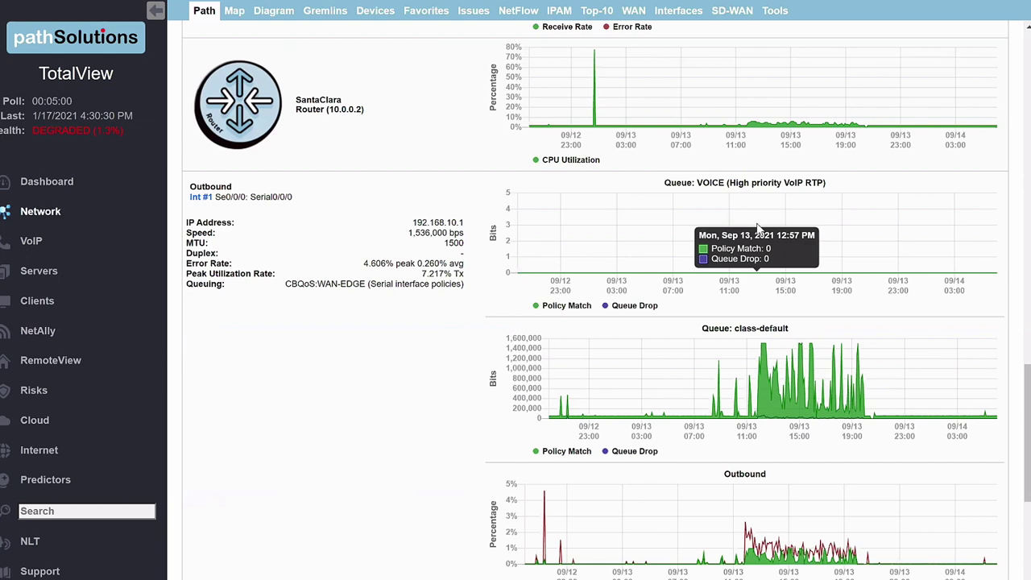
pyautogui.hotkey('alt', 'Left')
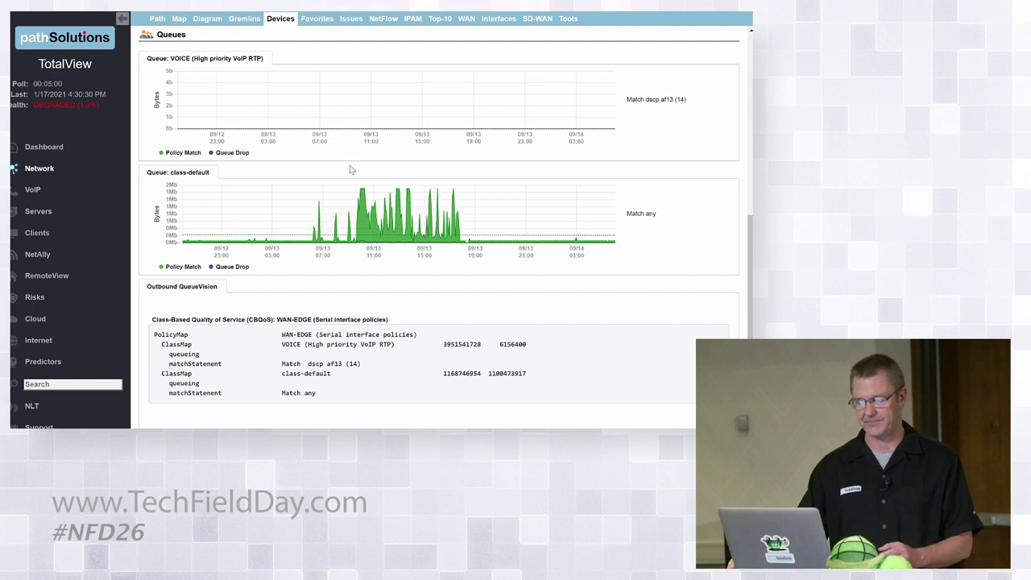
# Open the Map page showing network sites across North America, Hawaii, Colombia and Europe.
pyautogui.click(158, 18)
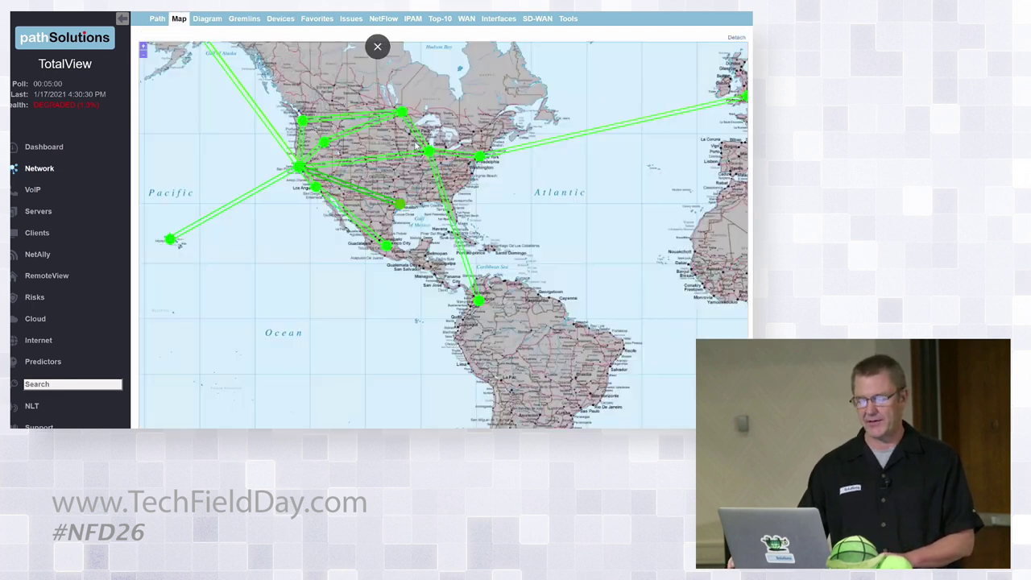
# Pan the map to center the failed link near Houston, then switch to the Diagram view.
pyautogui.moveTo(456, 109); pyautogui.dragTo(475, 161)
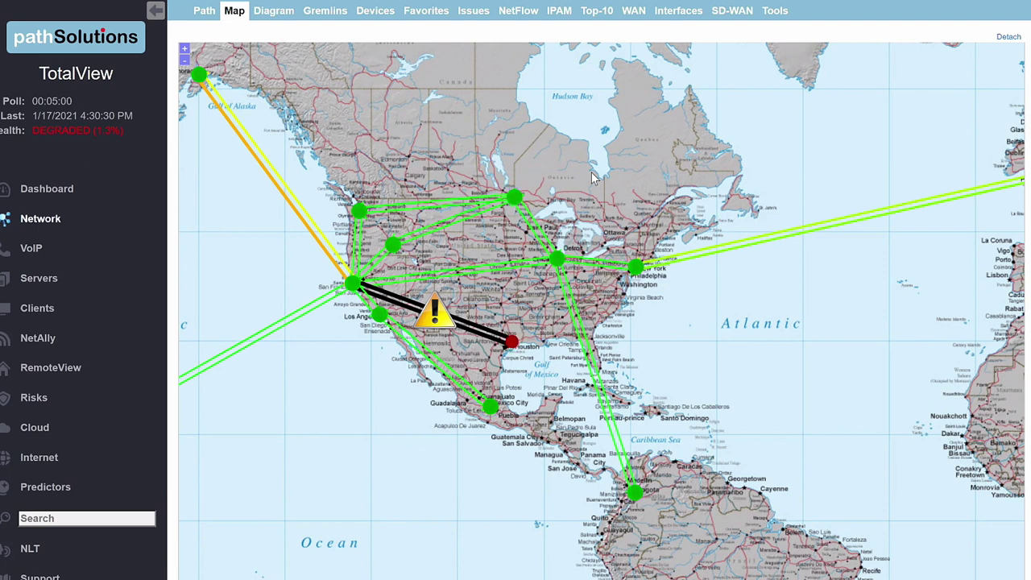
pyautogui.click(274, 11)
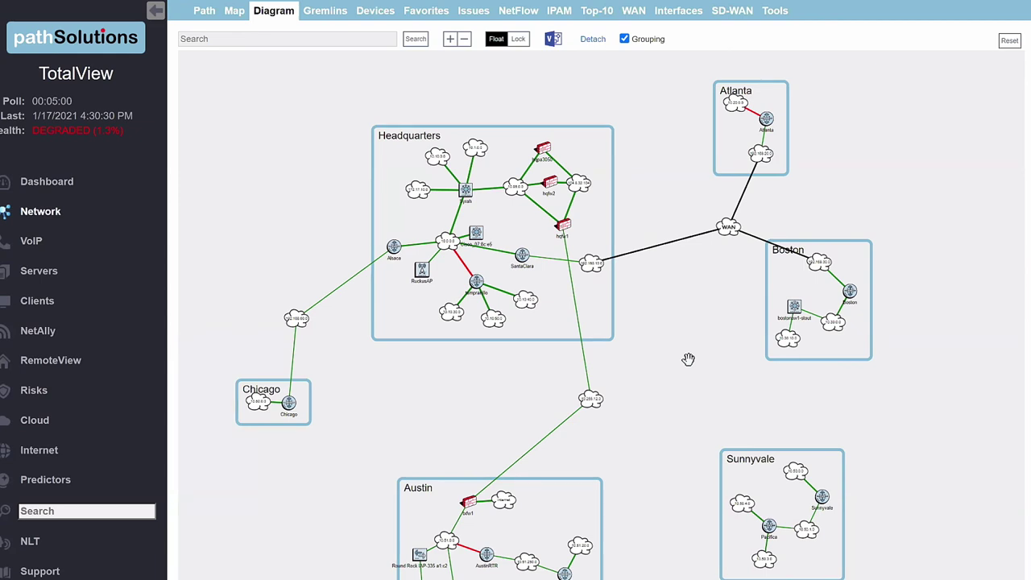
# Show the Gremlins network events from the last 15 minutes.
pyautogui.click(335, 23)
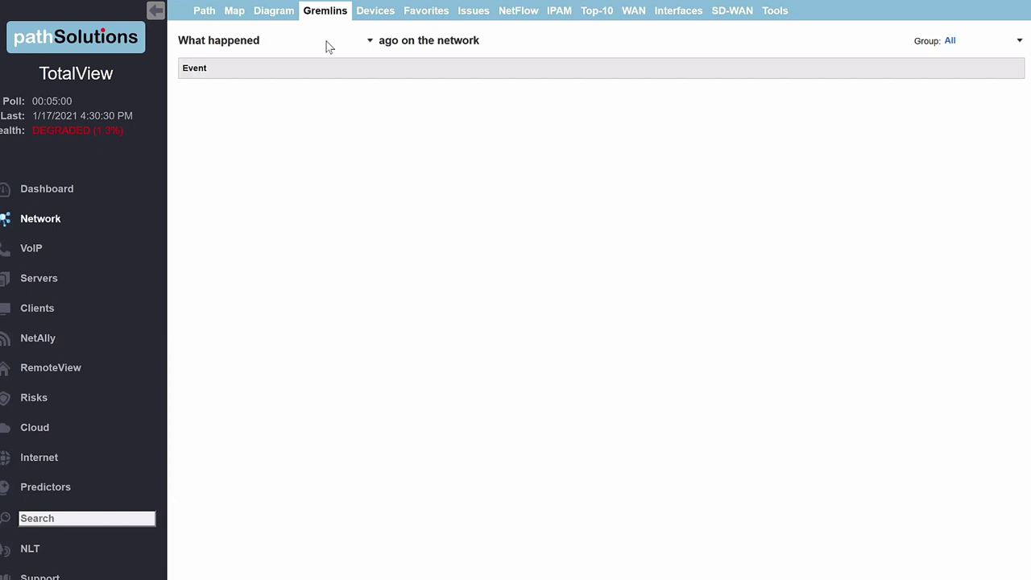
pyautogui.click(326, 41)
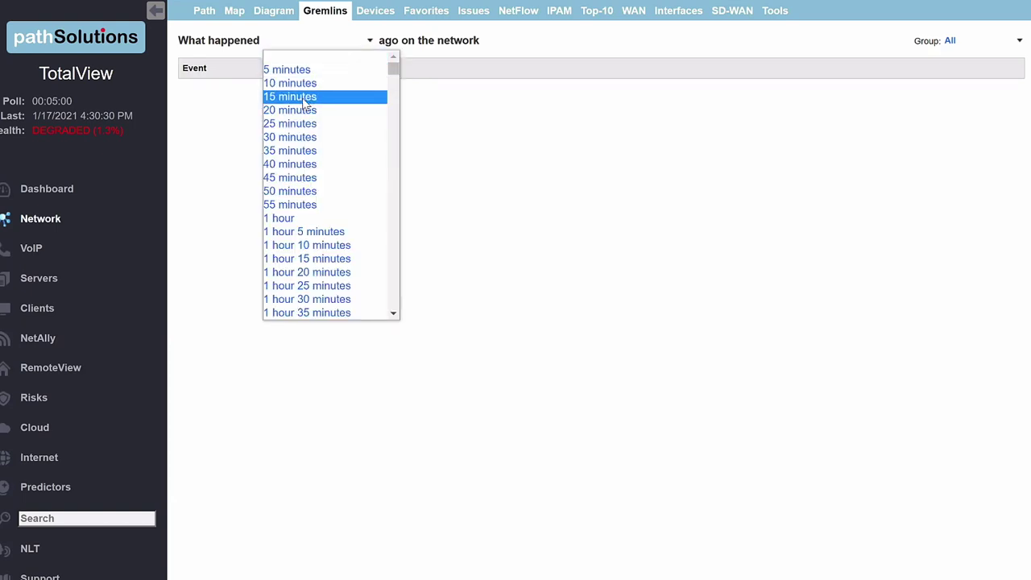
pyautogui.click(306, 98)
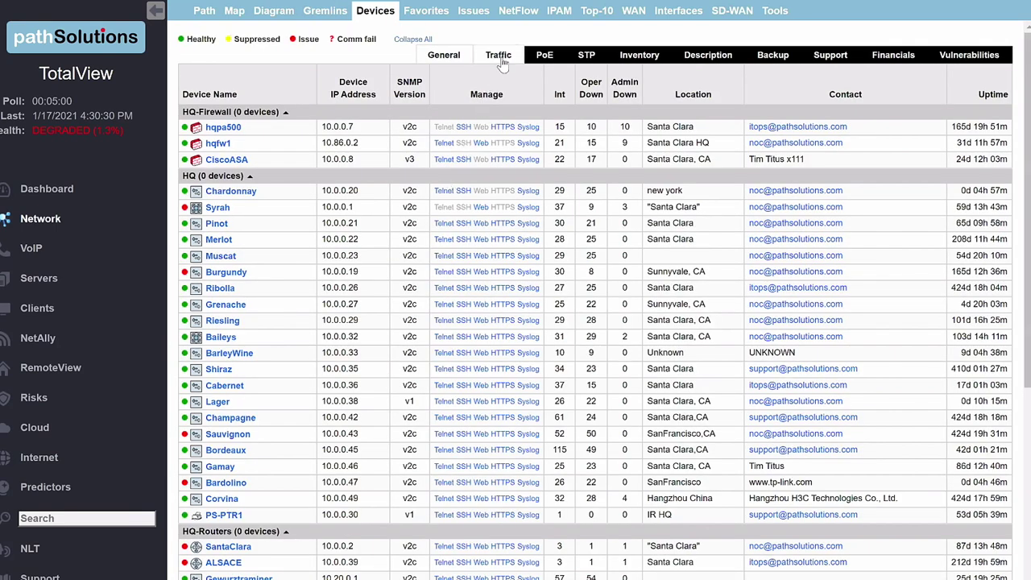
# Cycle the device list through the PoE, STP, Inventory, Description and Backup sub-tabs.
pyautogui.click(541, 56)
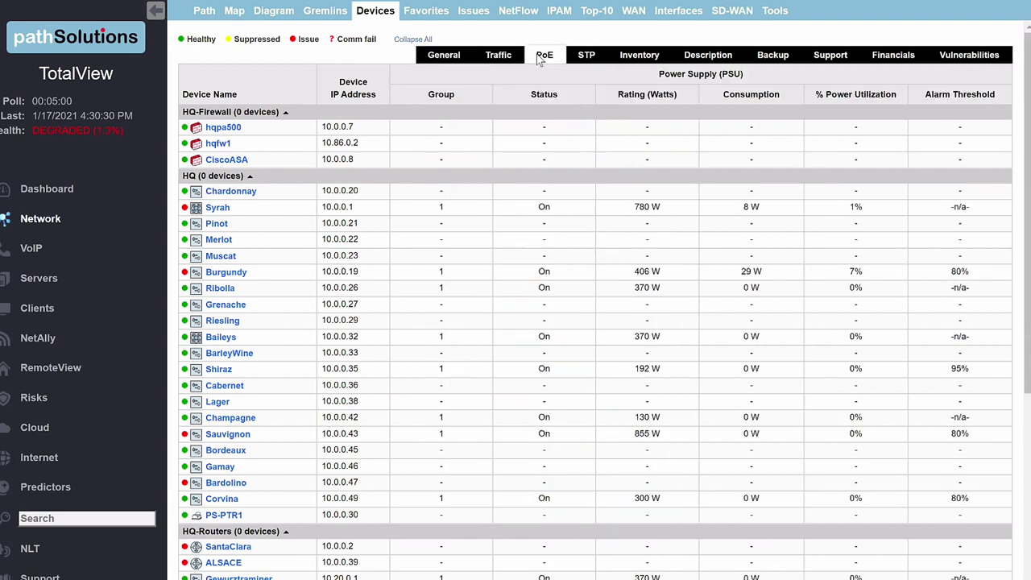
pyautogui.click(581, 62)
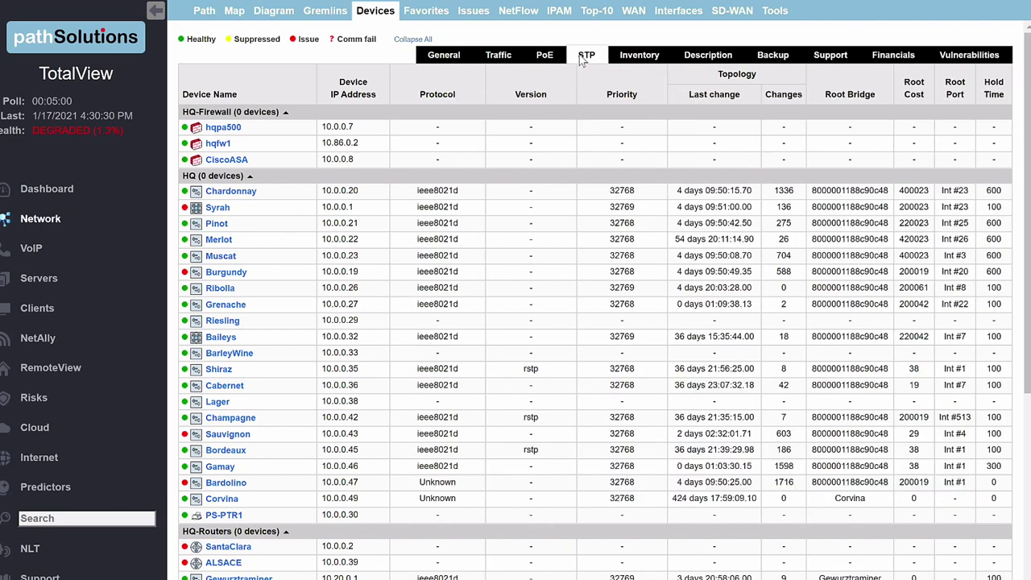
pyautogui.click(626, 56)
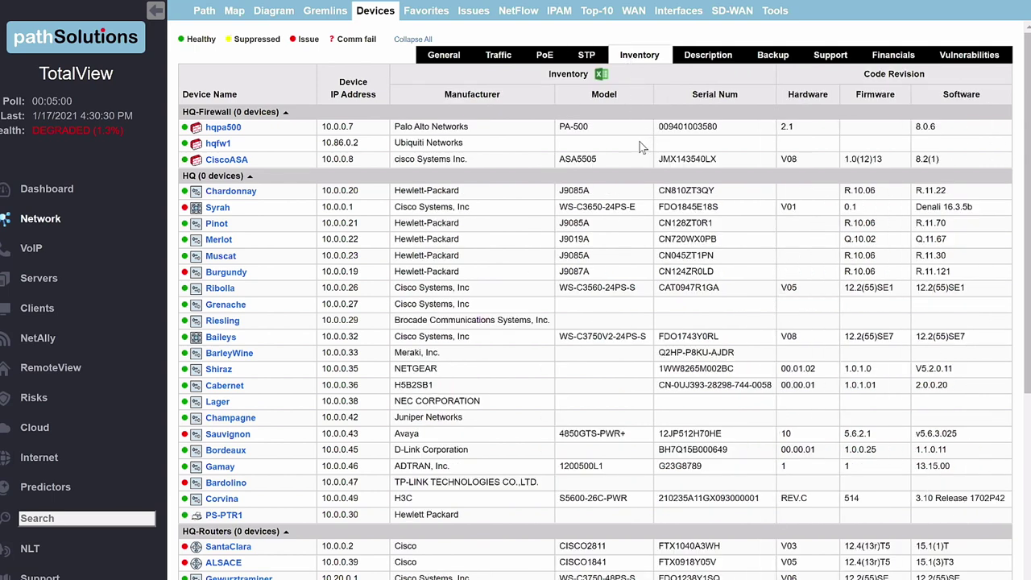
pyautogui.click(714, 60)
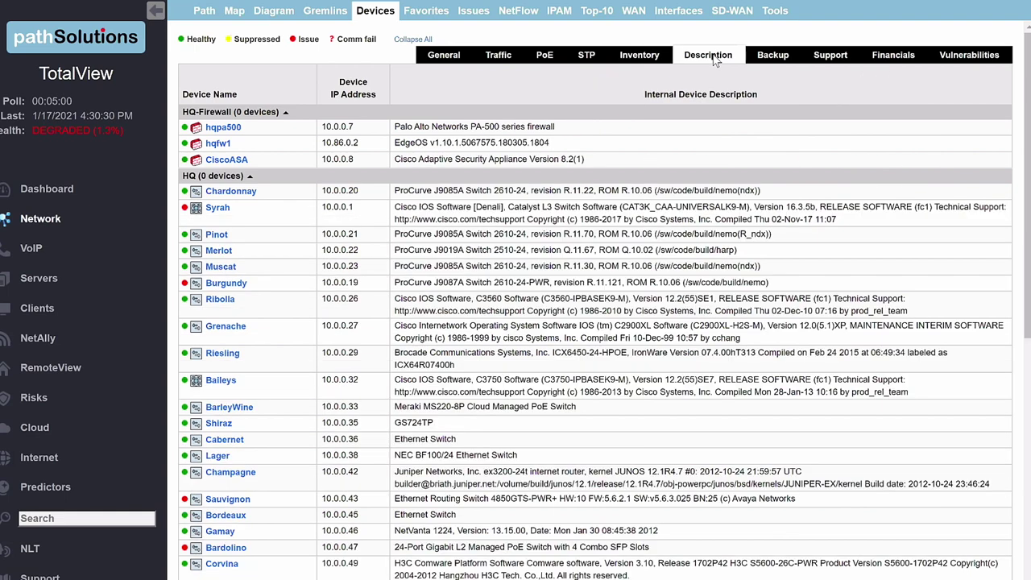
pyautogui.click(780, 63)
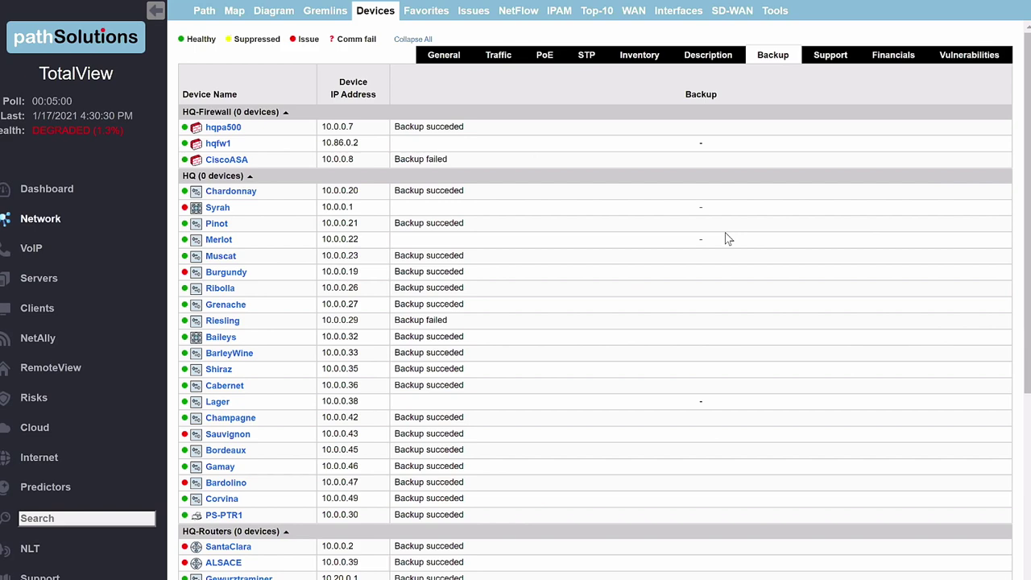
# Return the device list to General details, then open the Issues page.
pyautogui.click(449, 50)
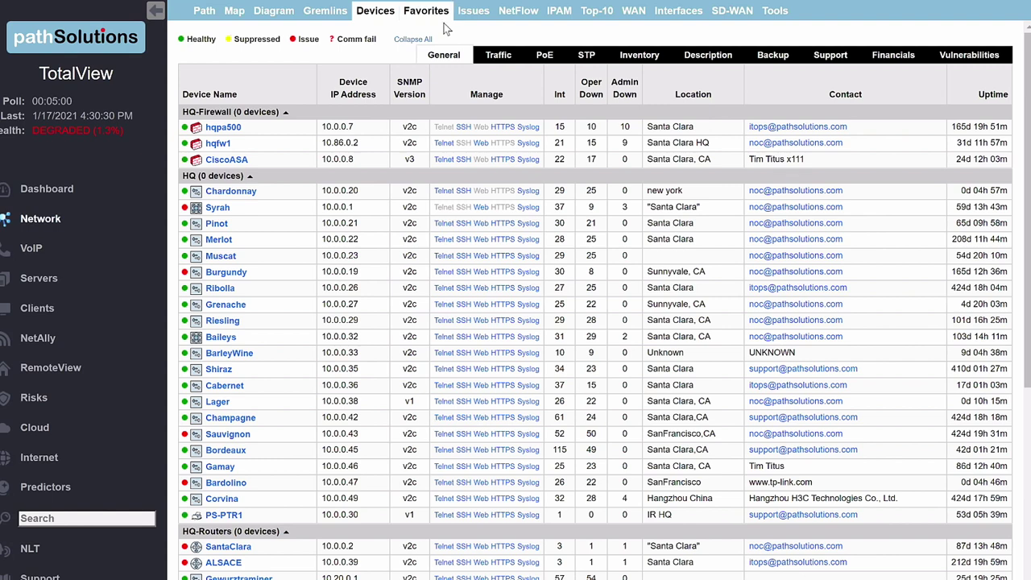
pyautogui.click(467, 12)
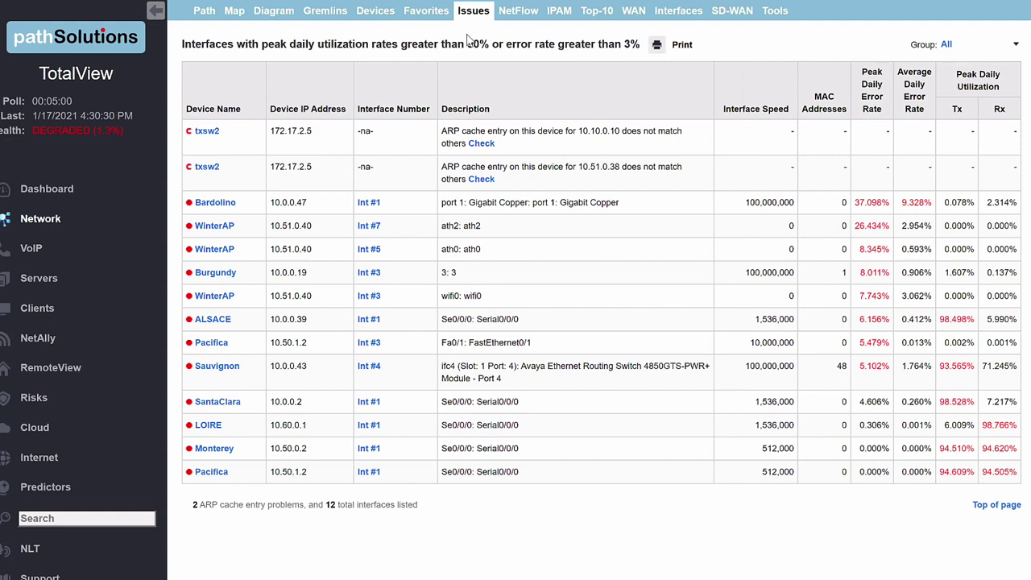
# Open NetFlow daily utilization charts for SantaClara Int #1 and hqpa500 Int #6.
pyautogui.click(519, 16)
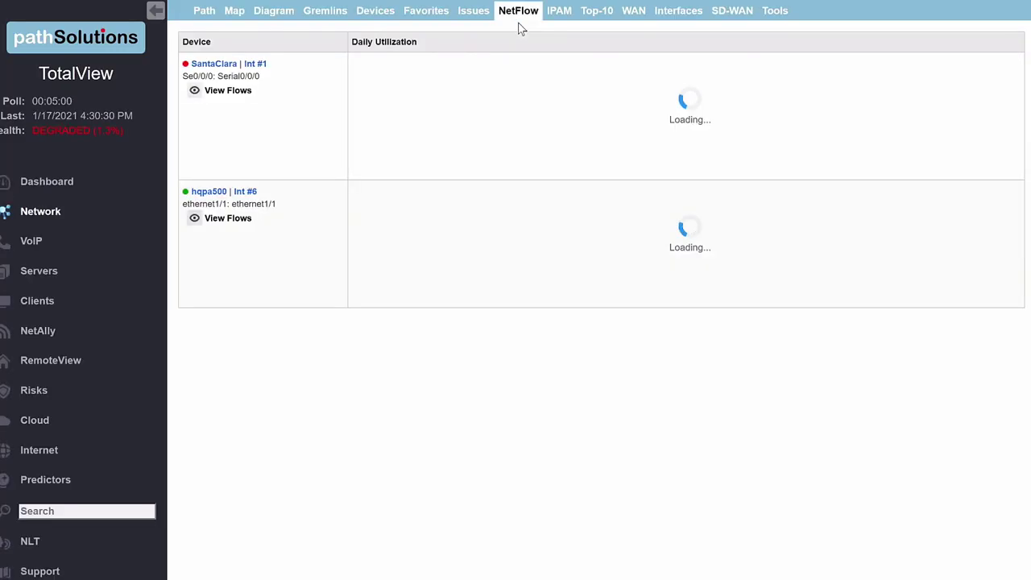
# Drill into SantaClara Int #1's Interface Flows and scroll through its flow table.
pyautogui.moveTo(652, 124)
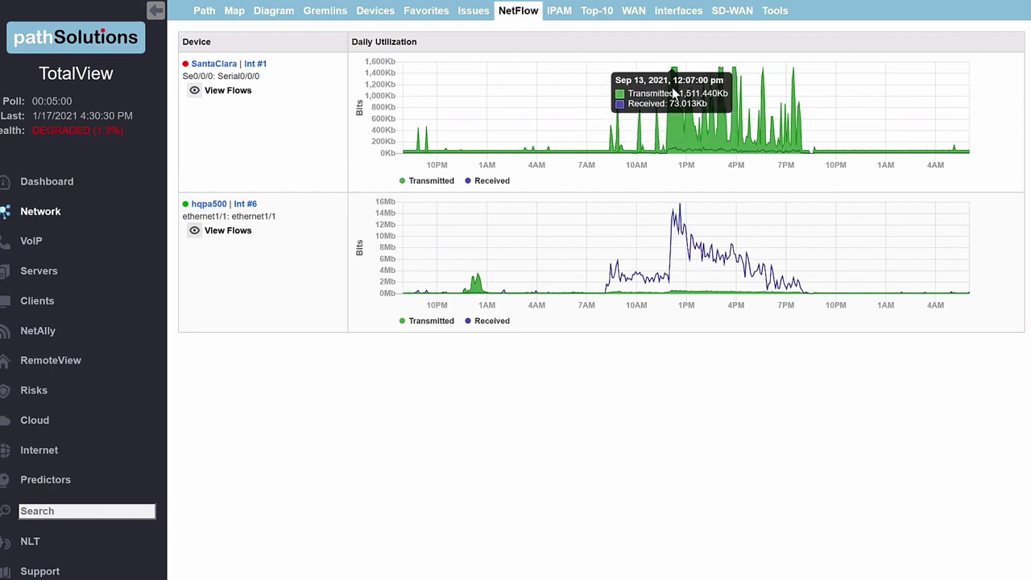
pyautogui.click(675, 93)
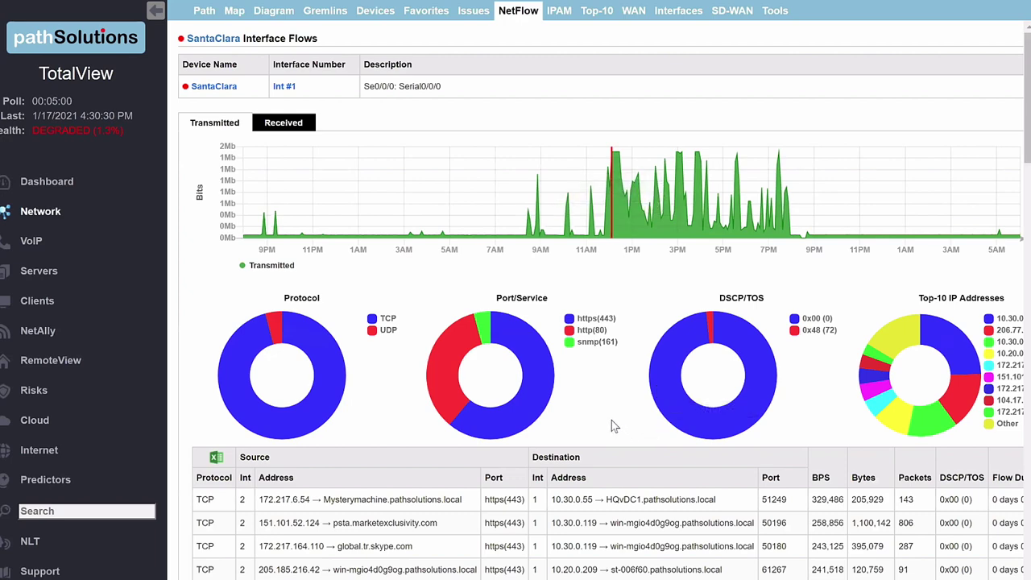
pyautogui.scroll(-2, 611, 413)
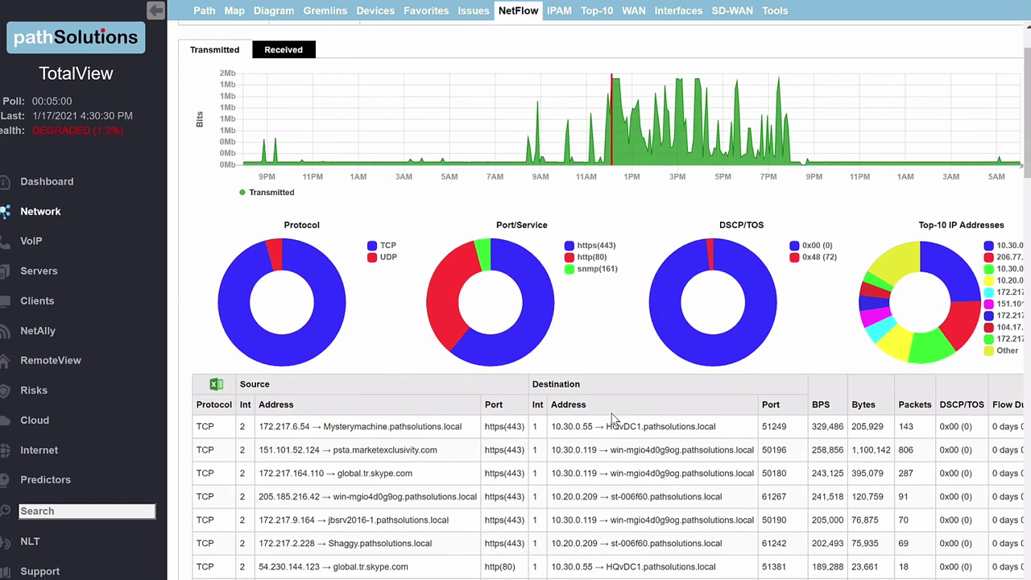
pyautogui.scroll(-1, 611, 417)
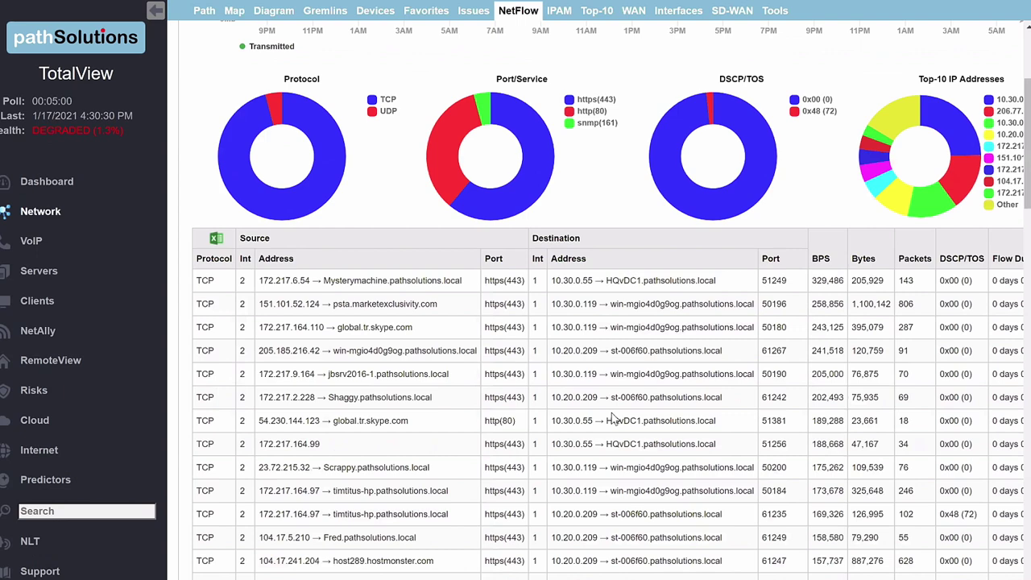
pyautogui.scroll(3, 611, 416)
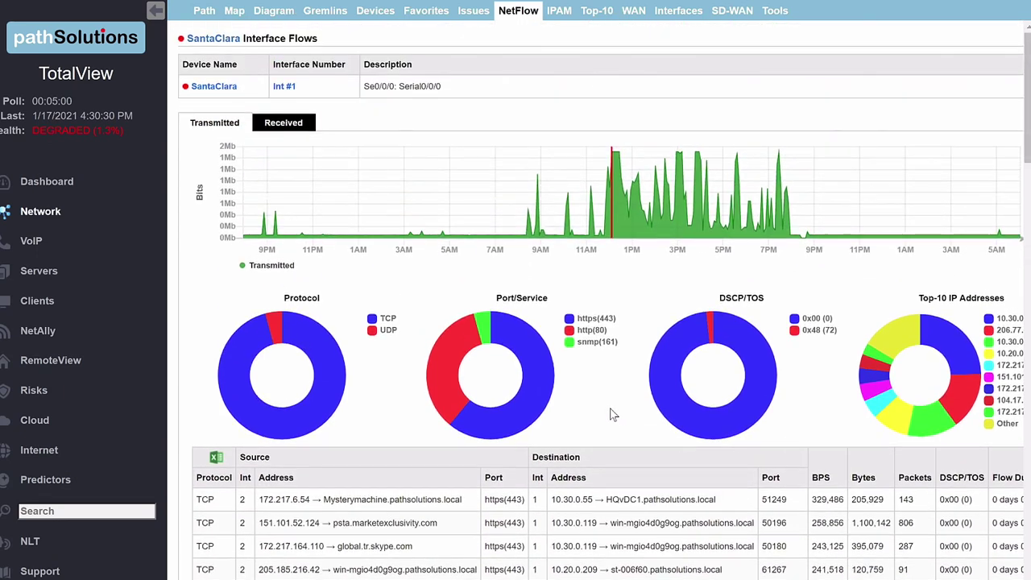
# Review IPAM address usage for subnet 10.0.0.0/24, then bring up the VoIP phones list.
pyautogui.click(561, 29)
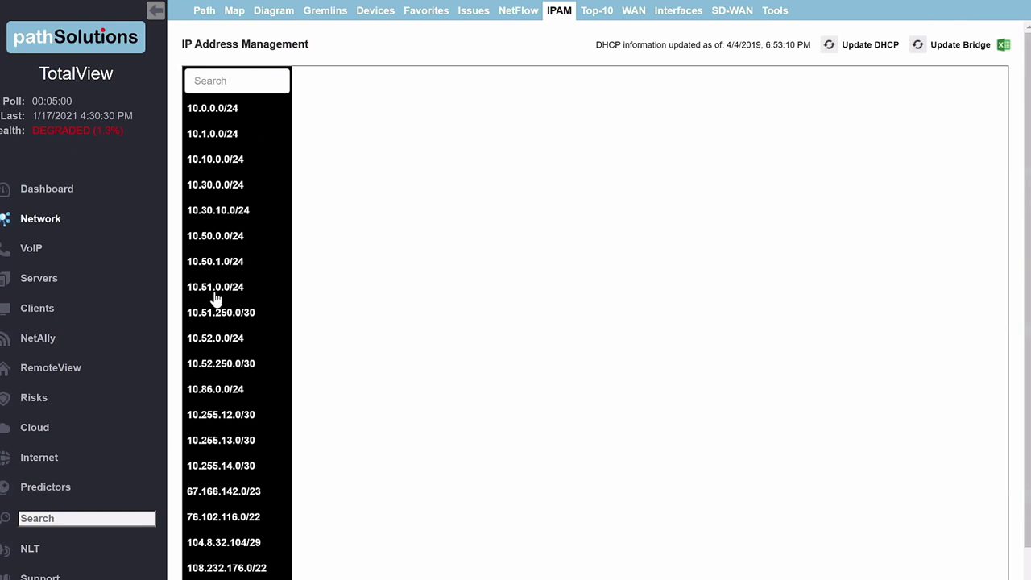
pyautogui.click(215, 113)
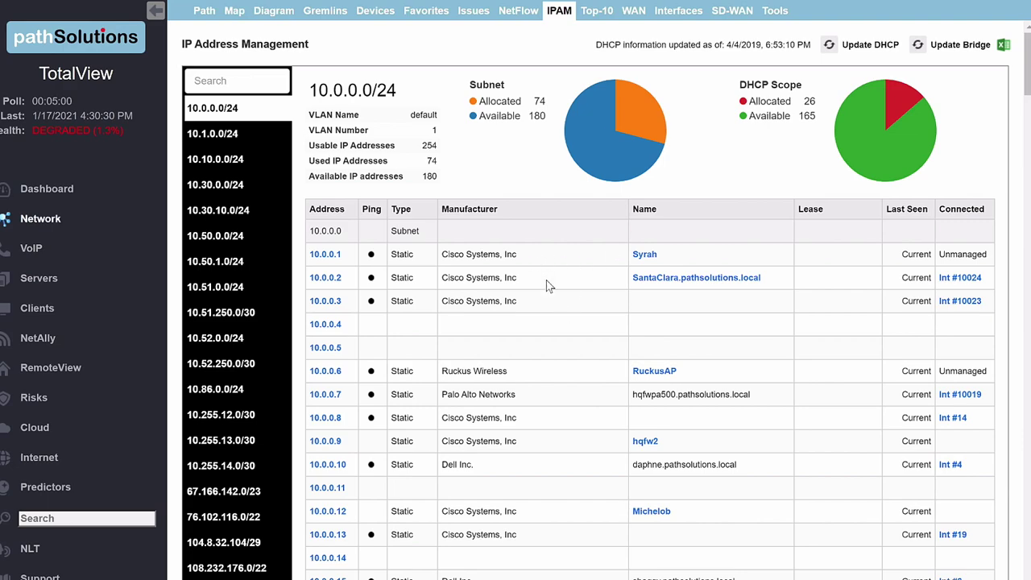
pyautogui.scroll(-3, 551, 286)
pyautogui.scroll(-12, 550, 292)
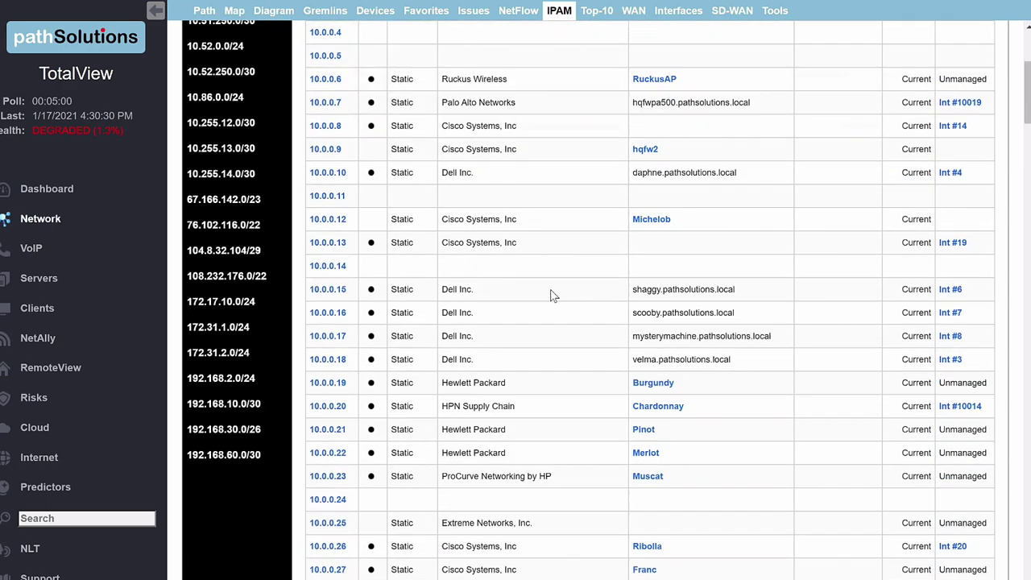
pyautogui.scroll(-12, 551, 296)
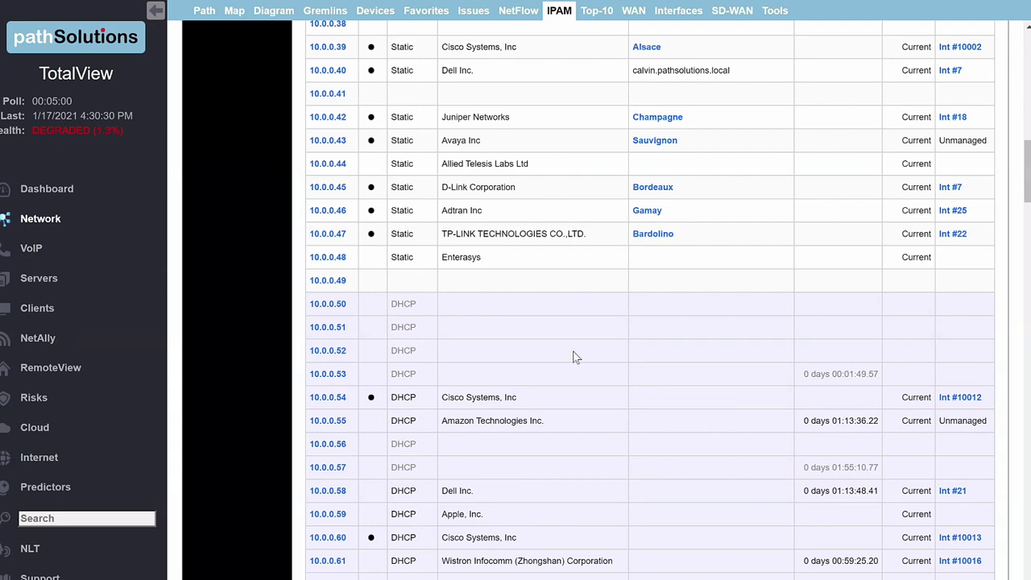
pyautogui.scroll(8, 547, 337)
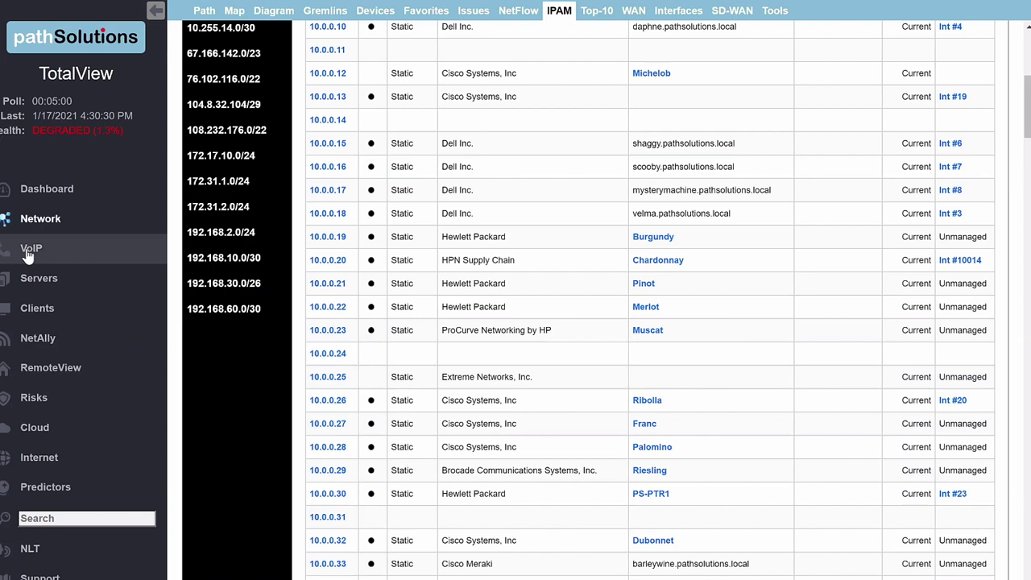
pyautogui.click(30, 250)
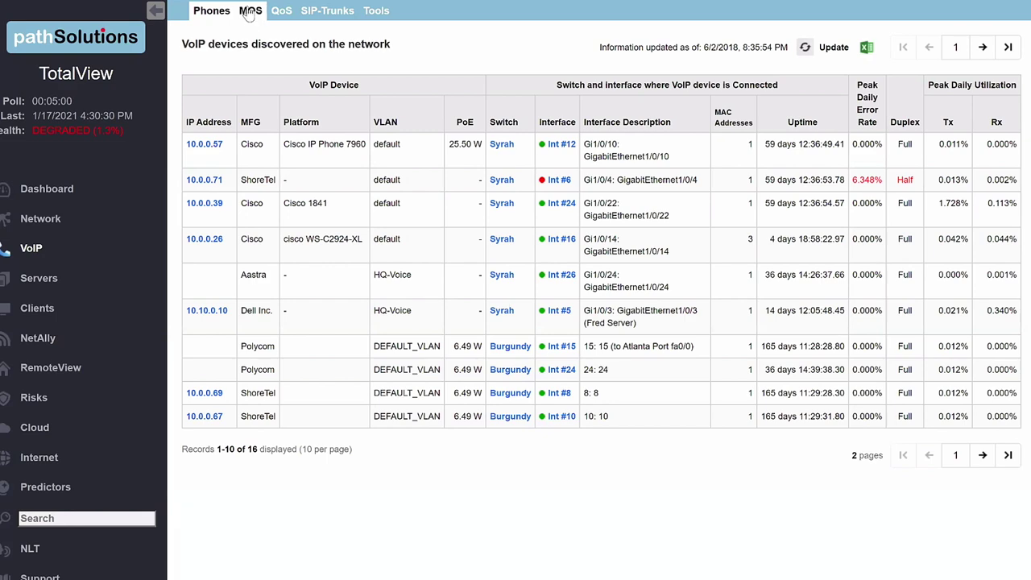
# Open Shiraz's MOS chart details and scroll its latency, jitter and packet-loss charts.
pyautogui.click(249, 13)
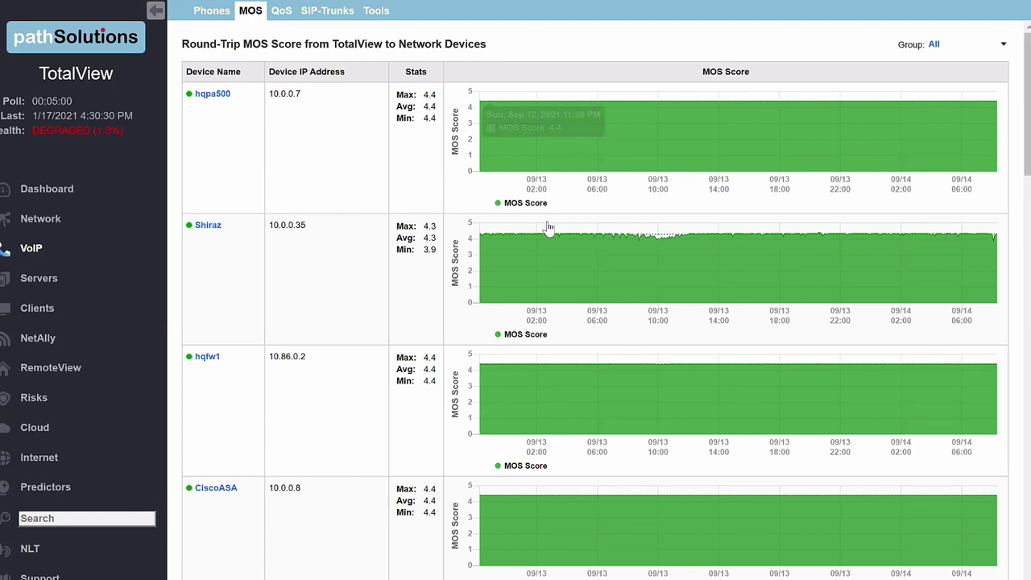
pyautogui.moveTo(658, 280)
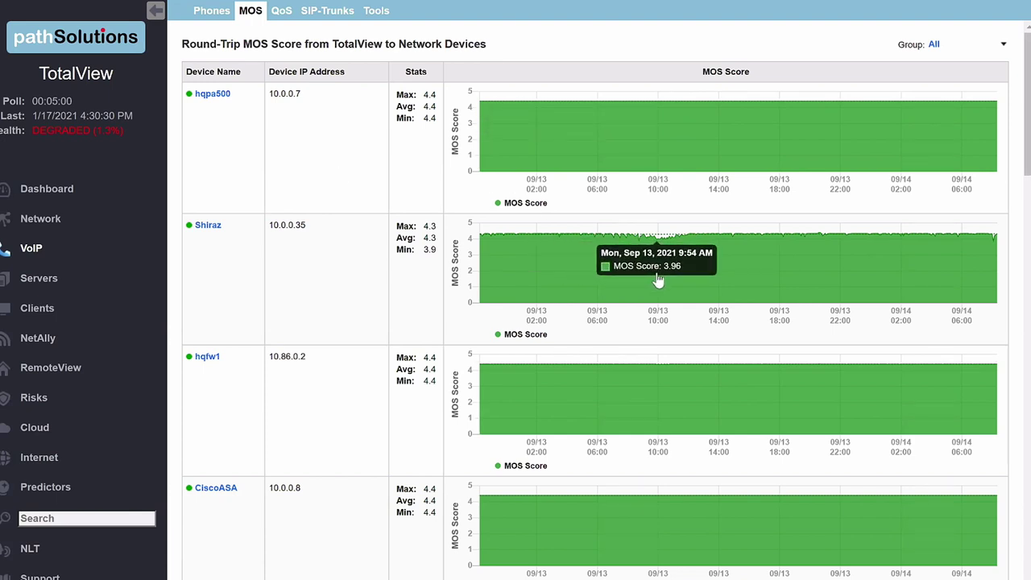
pyautogui.click(659, 280)
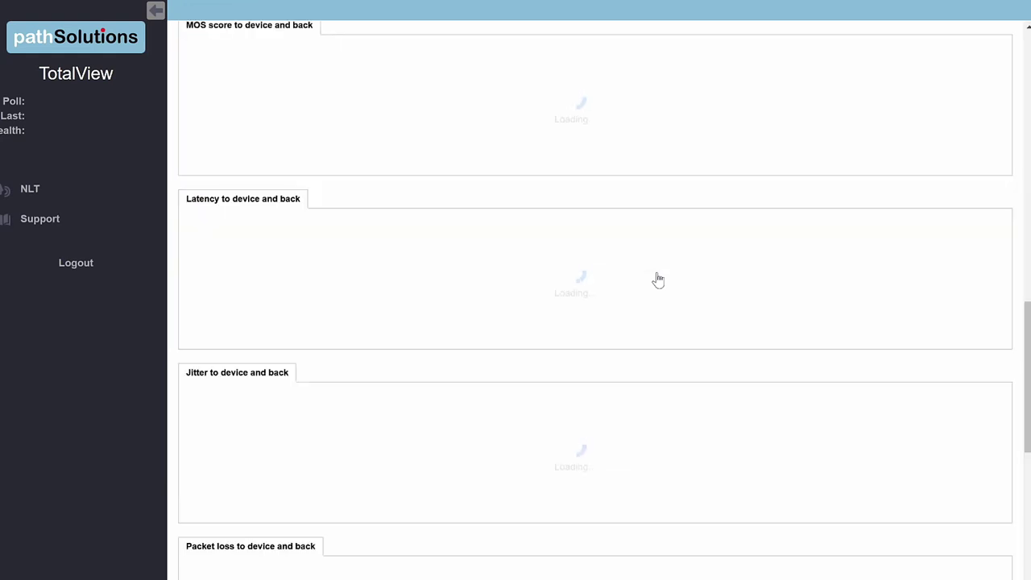
pyautogui.scroll(-1, 499, 442)
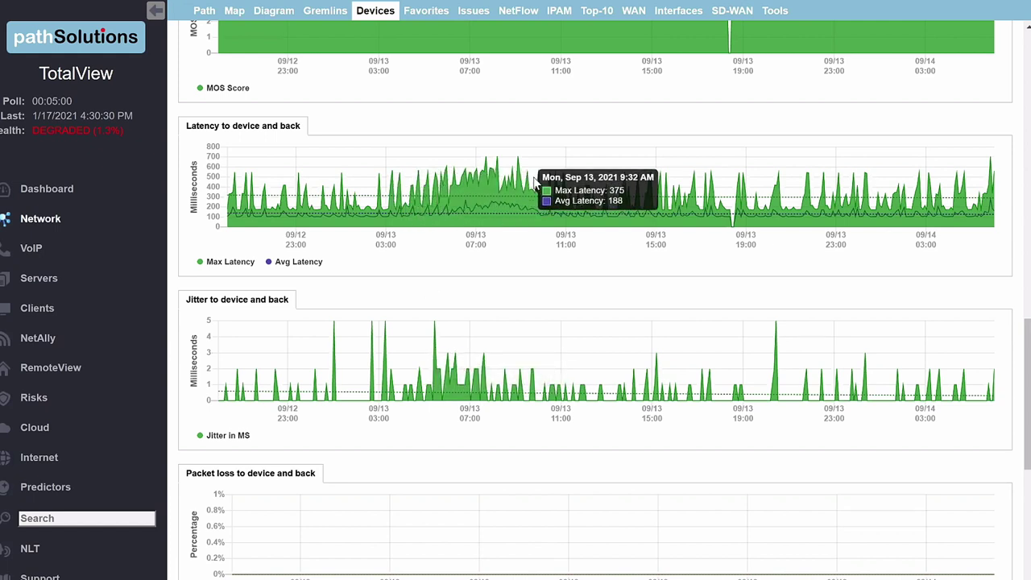
pyautogui.click(33, 248)
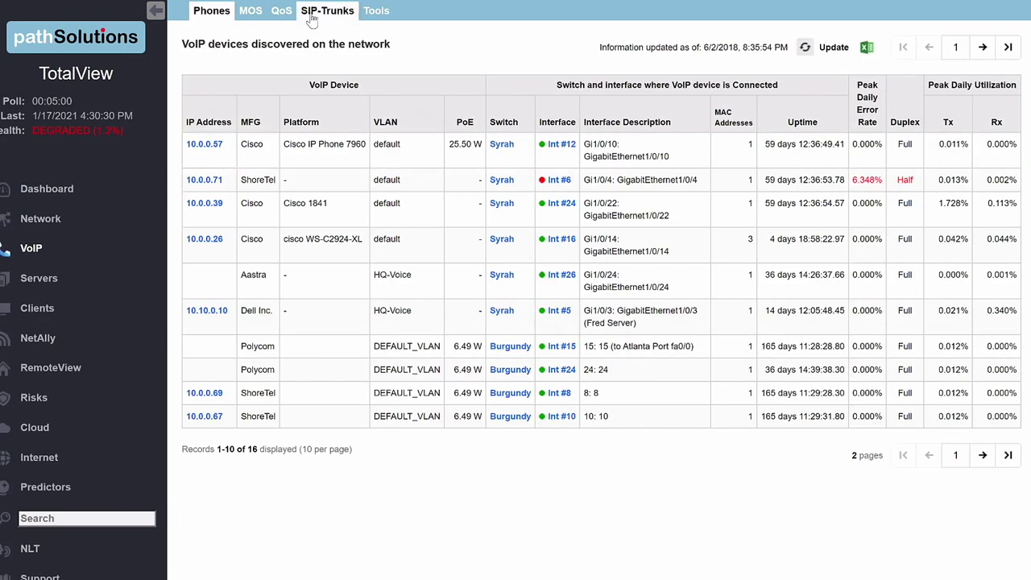
# View SantaClara's QoS queue details from the VoIP QoS tab.
pyautogui.click(283, 12)
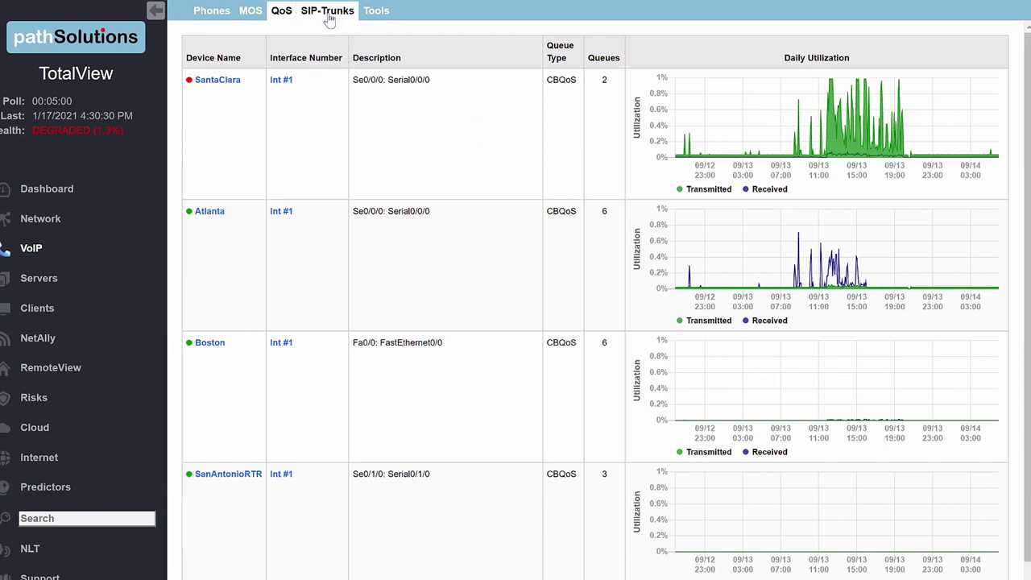
pyautogui.click(800, 85)
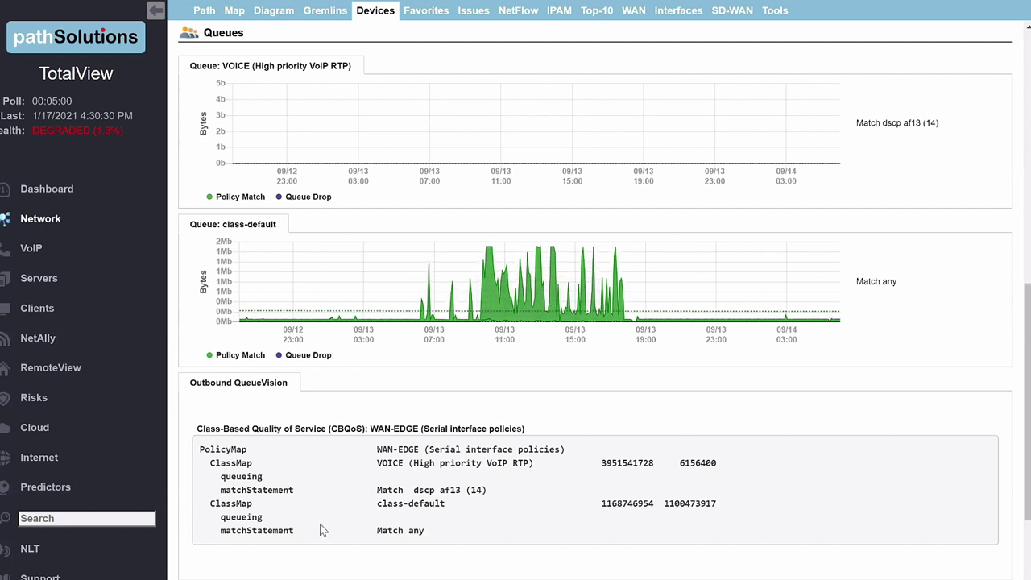
pyautogui.click(48, 255)
# Examine the Skype for Business SIP trunk's response time, packet loss and hop-by-hop path map.
pyautogui.click(345, 24)
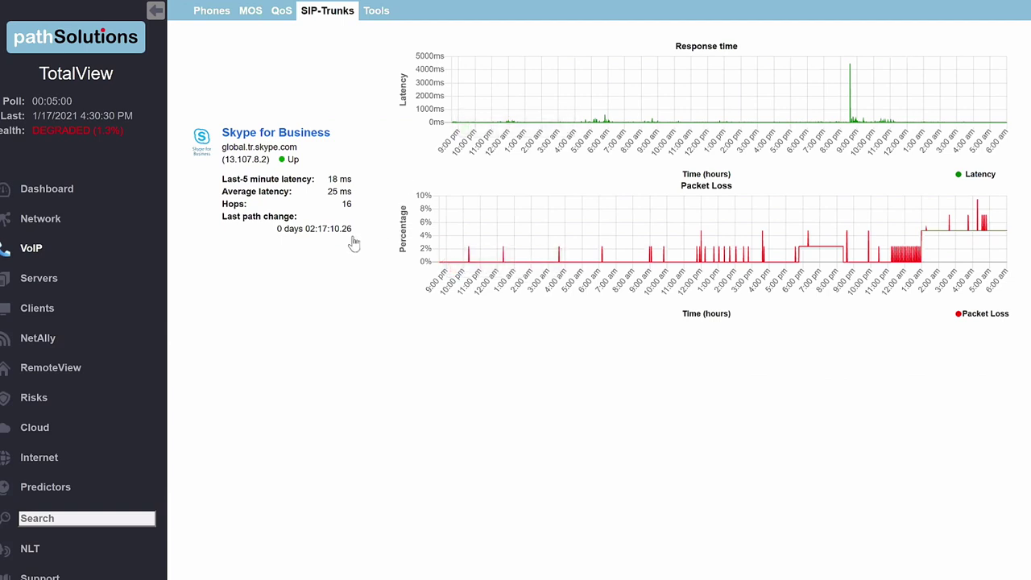
pyautogui.click(324, 135)
pyautogui.scroll(-1, 379, 148)
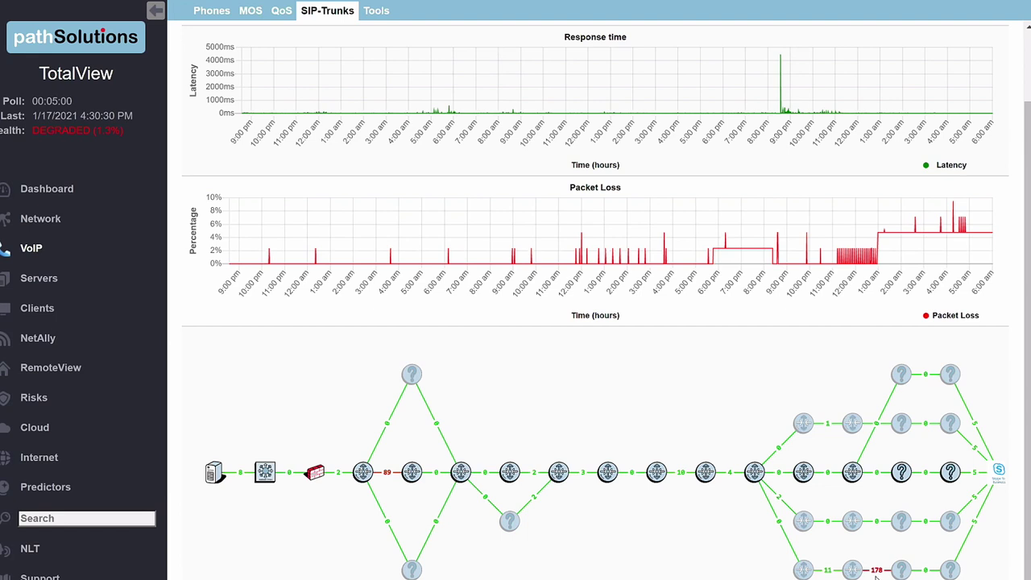
pyautogui.moveTo(806, 572)
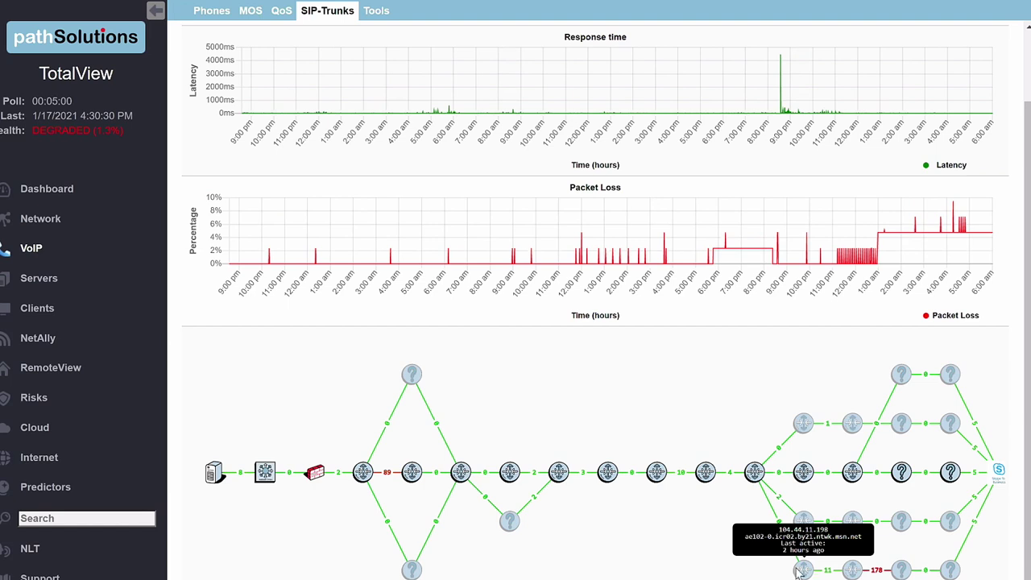
pyautogui.moveTo(756, 475)
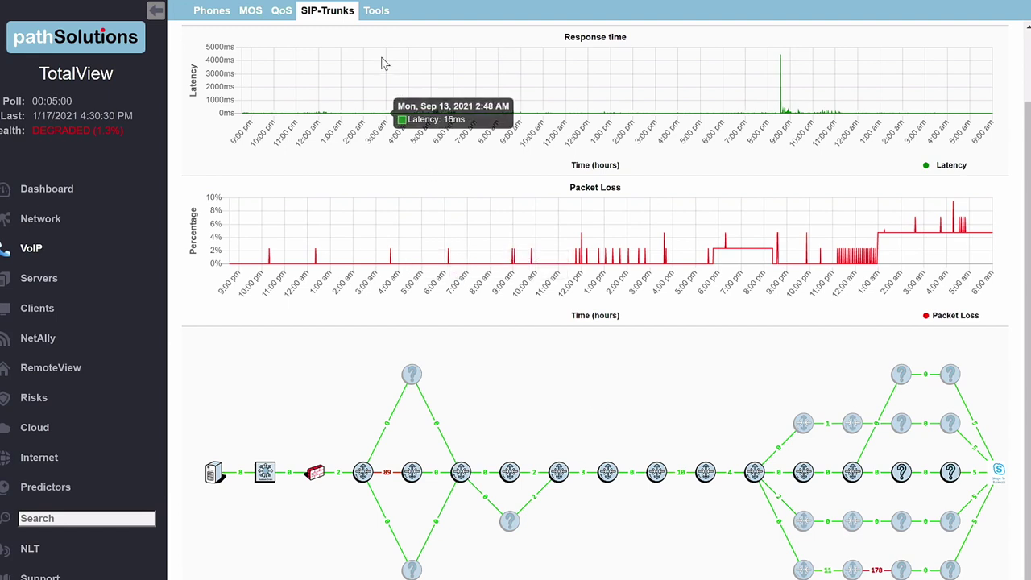
pyautogui.click(372, 17)
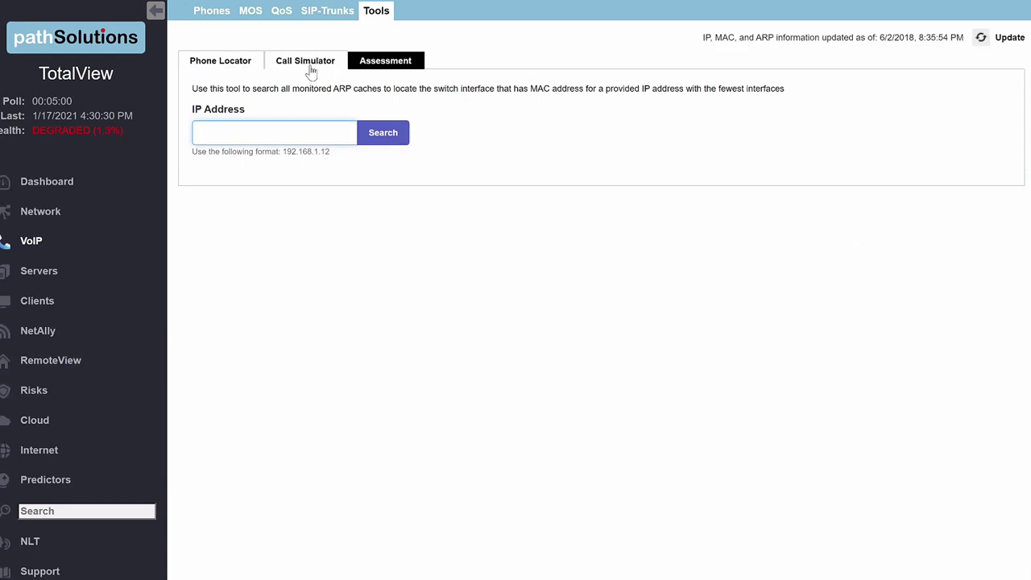
# Switch VoIP Tools to the Call Simulator tab.
pyautogui.click(309, 64)
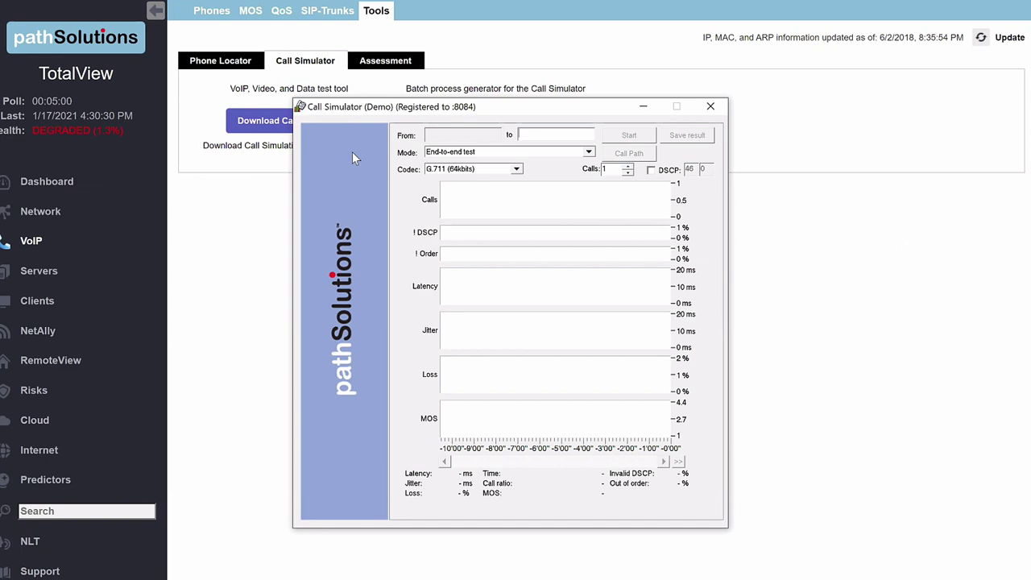
# Run an unmarked test call to 8.8.8.8, then stop it.
pyautogui.write('8.8.8.8')
pyautogui.press('Return')
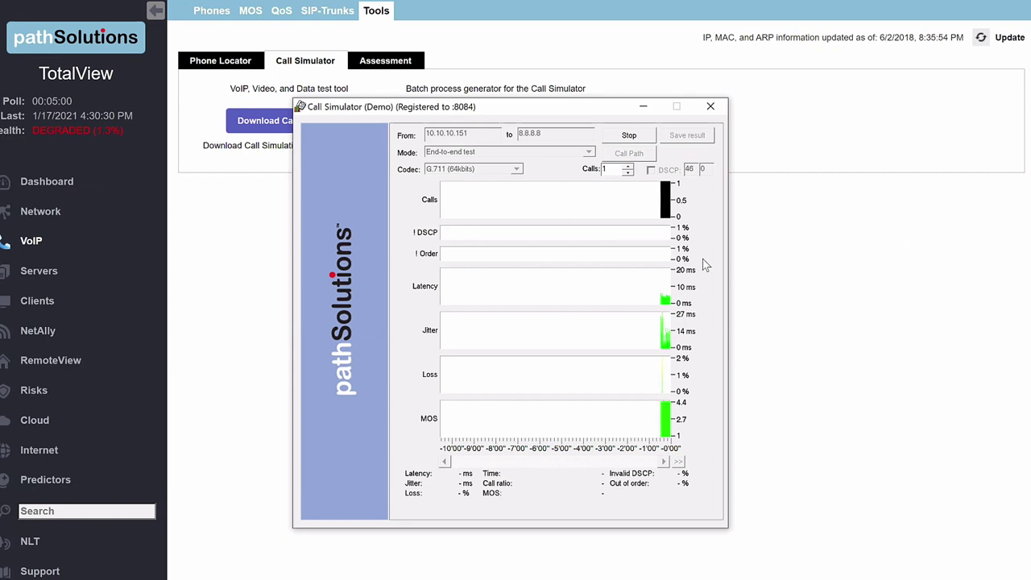
pyautogui.moveTo(673, 240)
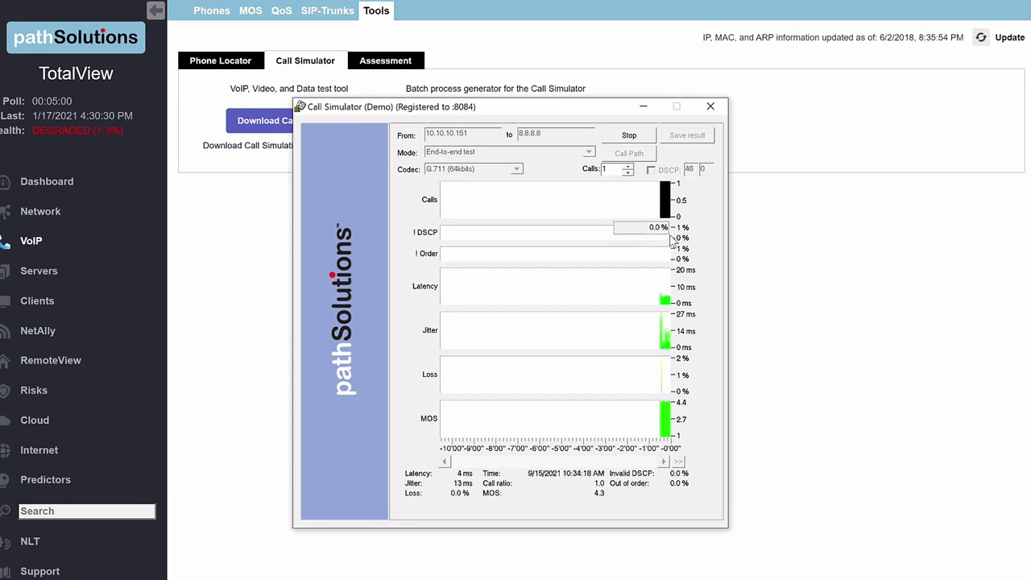
pyautogui.moveTo(669, 261)
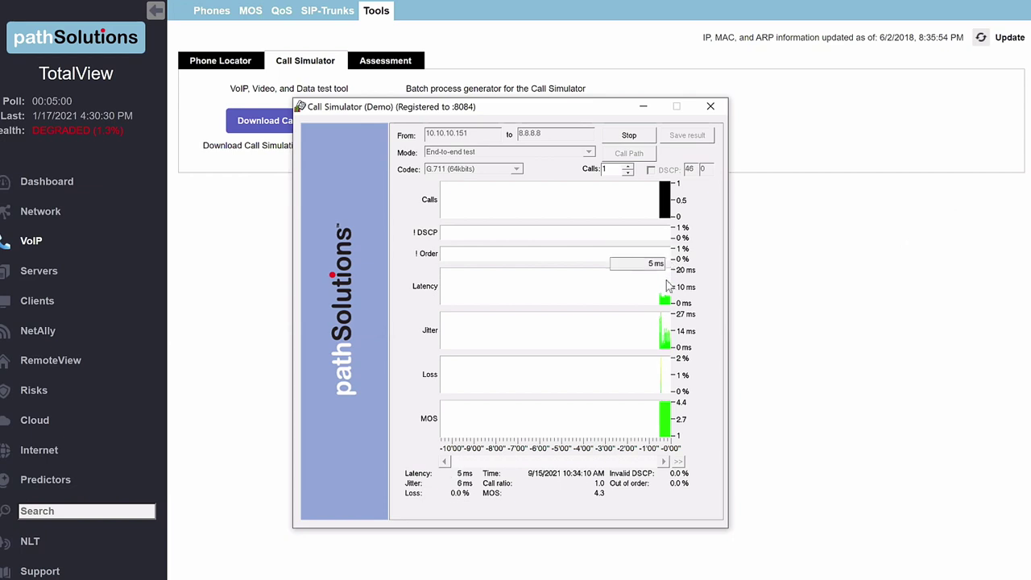
pyautogui.moveTo(668, 330)
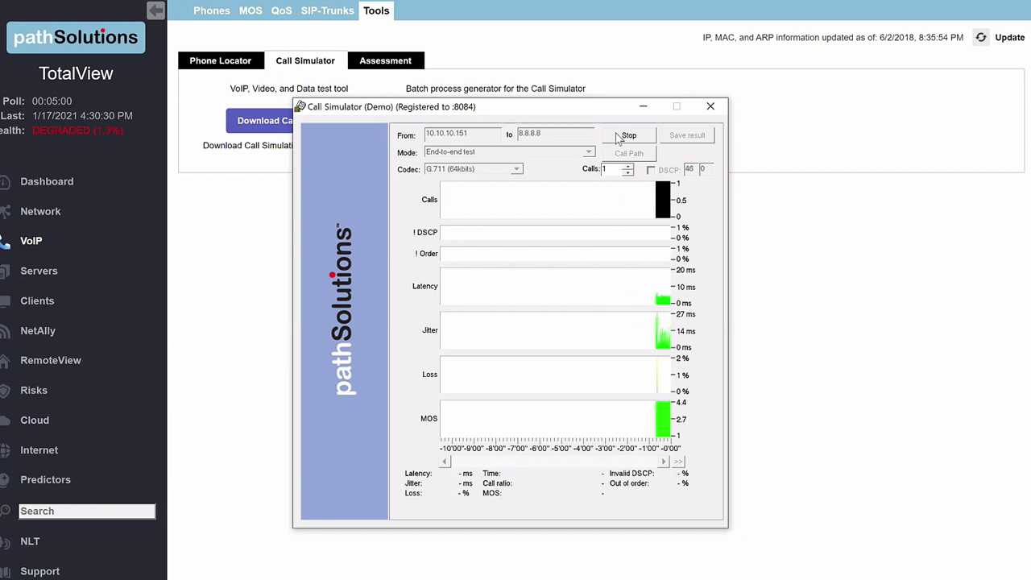
pyautogui.click(618, 139)
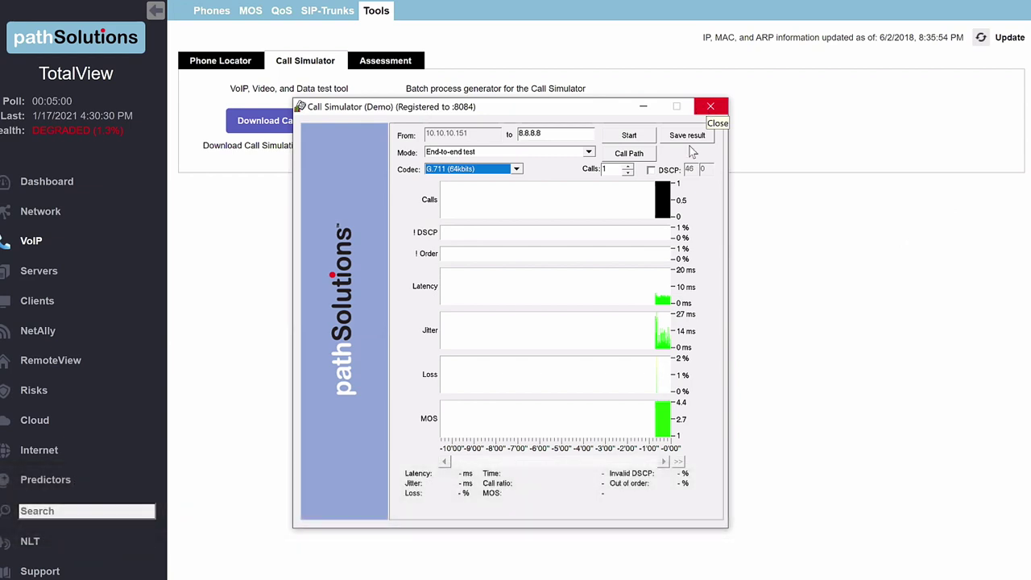
# Run and stop a second test call with DSCP 46 marking, then close the simulator.
pyautogui.click(651, 170)
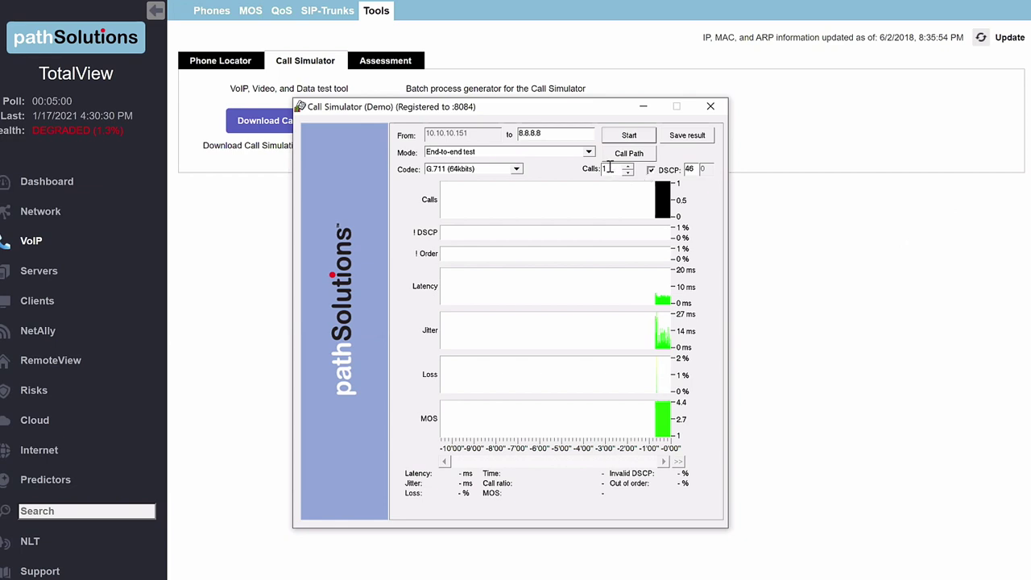
pyautogui.click(641, 139)
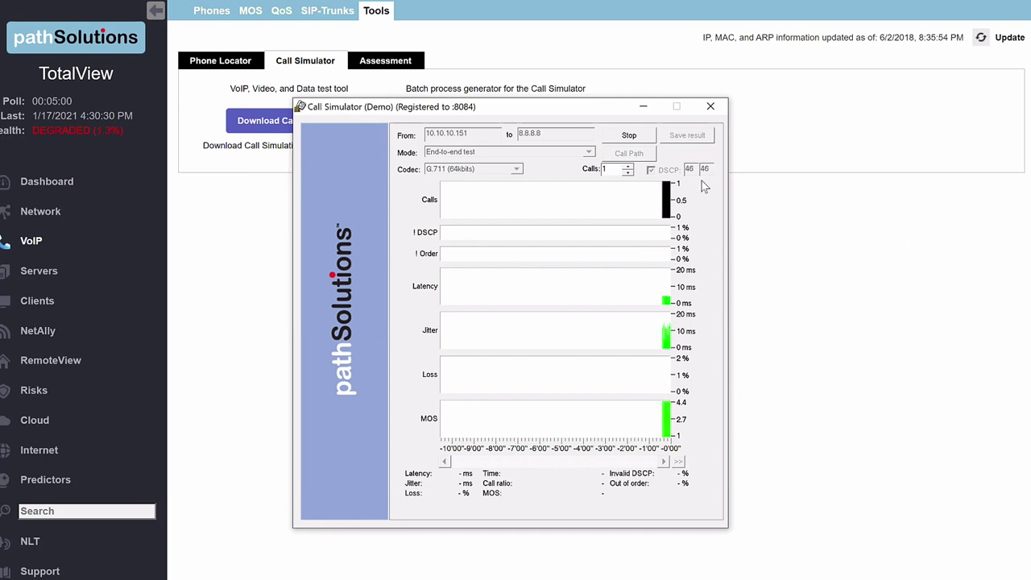
pyautogui.click(629, 137)
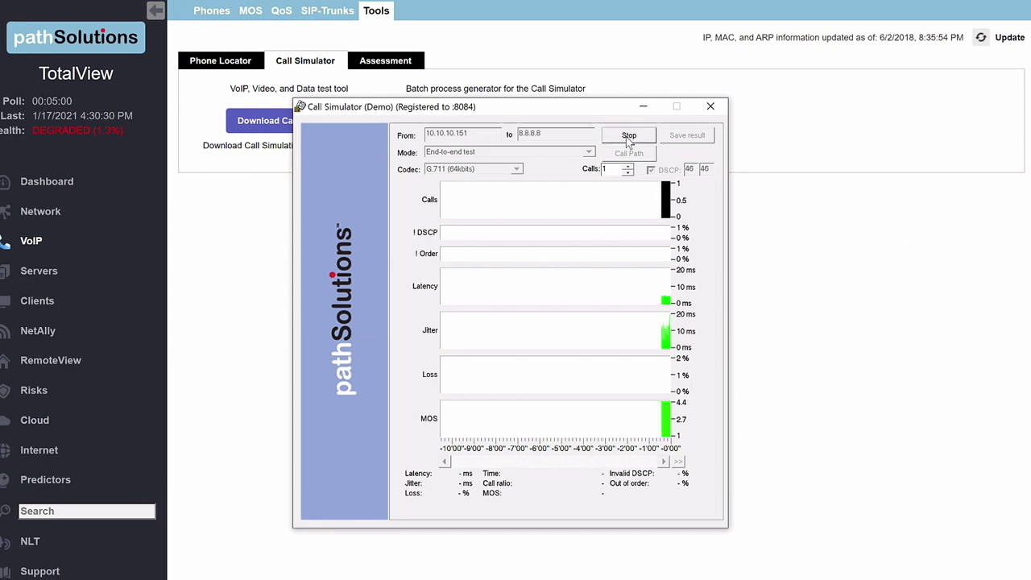
pyautogui.click(710, 107)
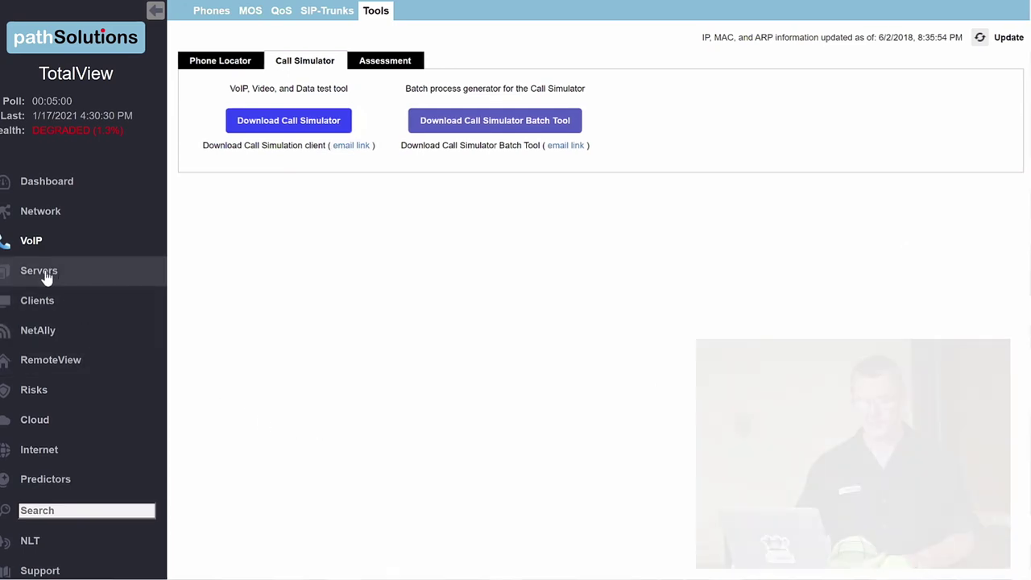
# Open server FRED's CPU, RAM and disk usage page from Servers and view its running processes.
pyautogui.click(40, 277)
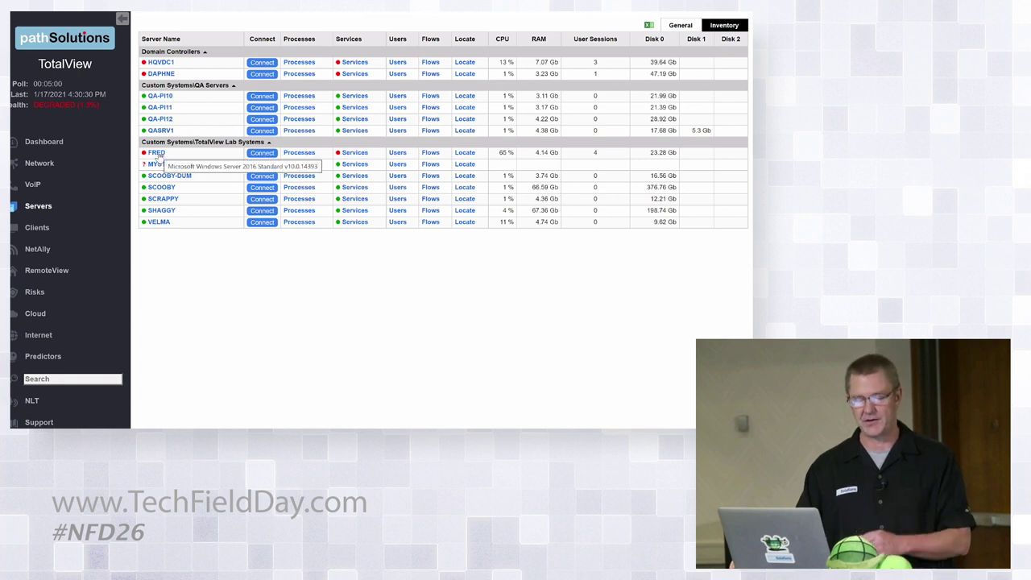
pyautogui.click(157, 154)
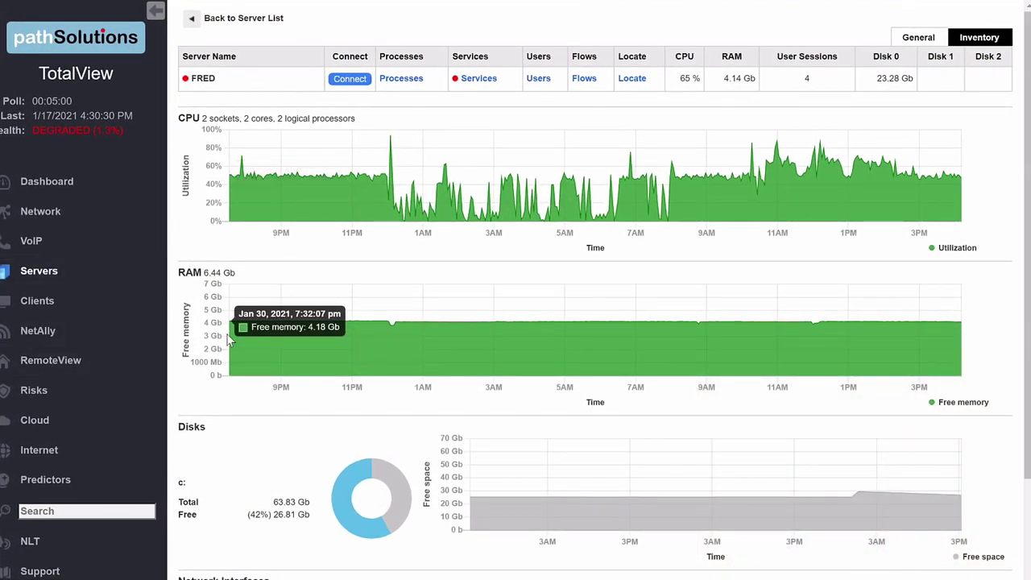
pyautogui.scroll(-3, 261, 447)
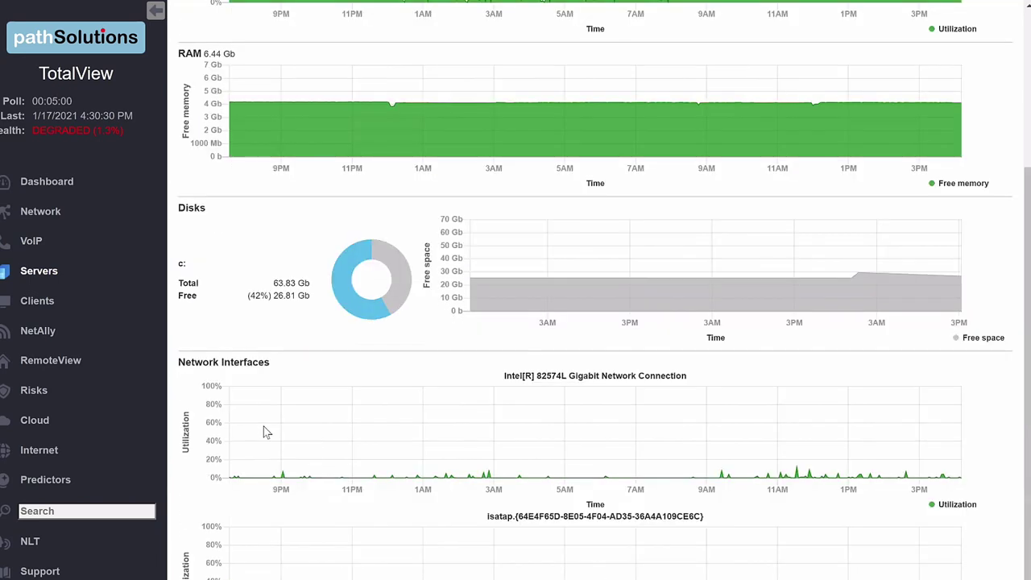
pyautogui.scroll(3, 263, 427)
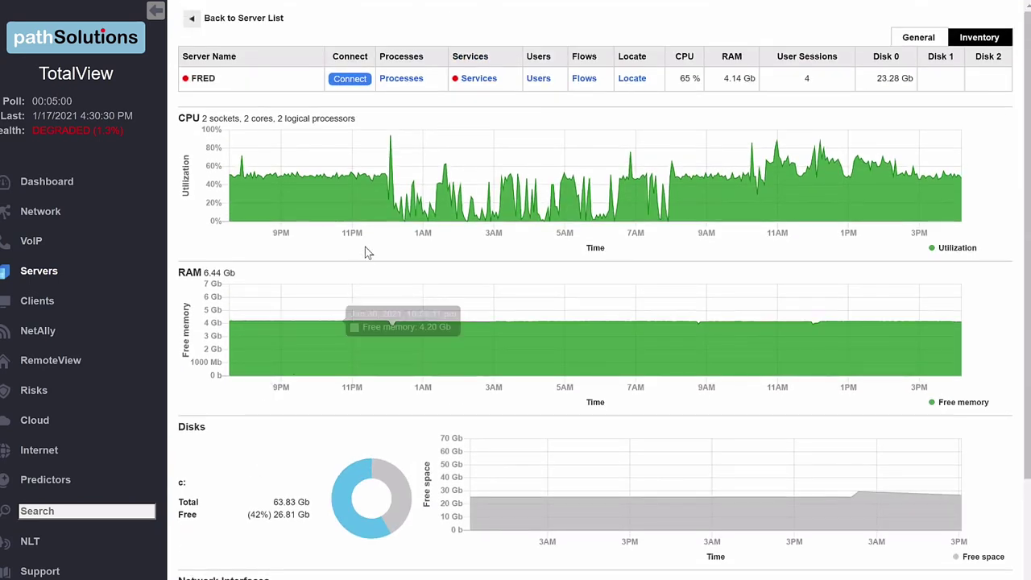
pyautogui.click(402, 79)
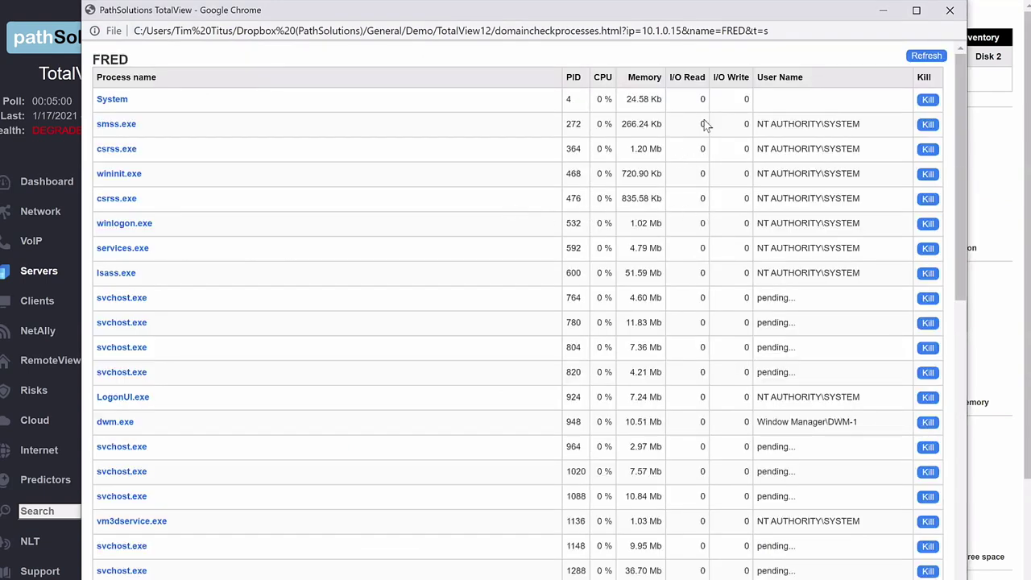
pyautogui.hotkey('ctrl', 'w')
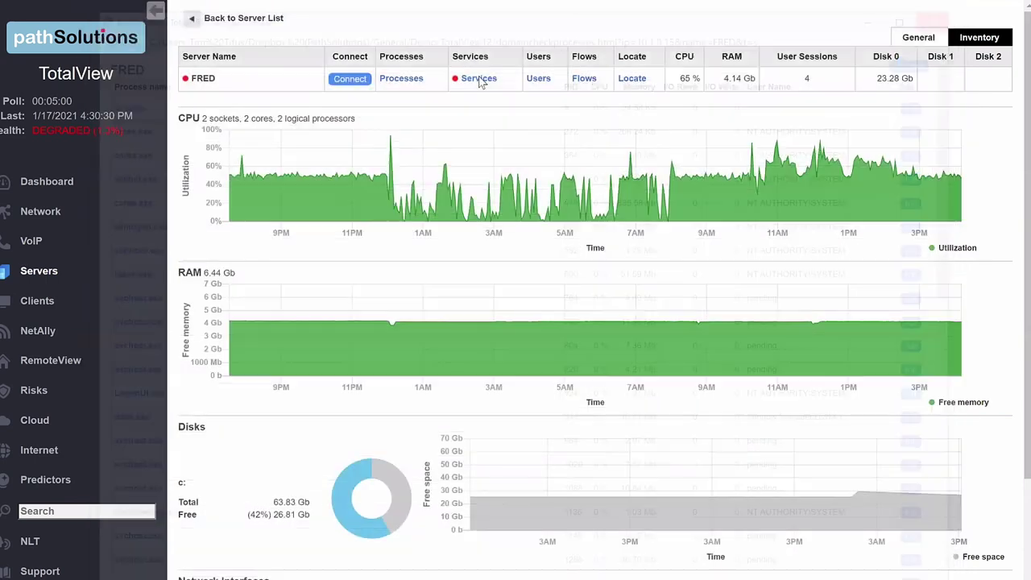
pyautogui.click(478, 78)
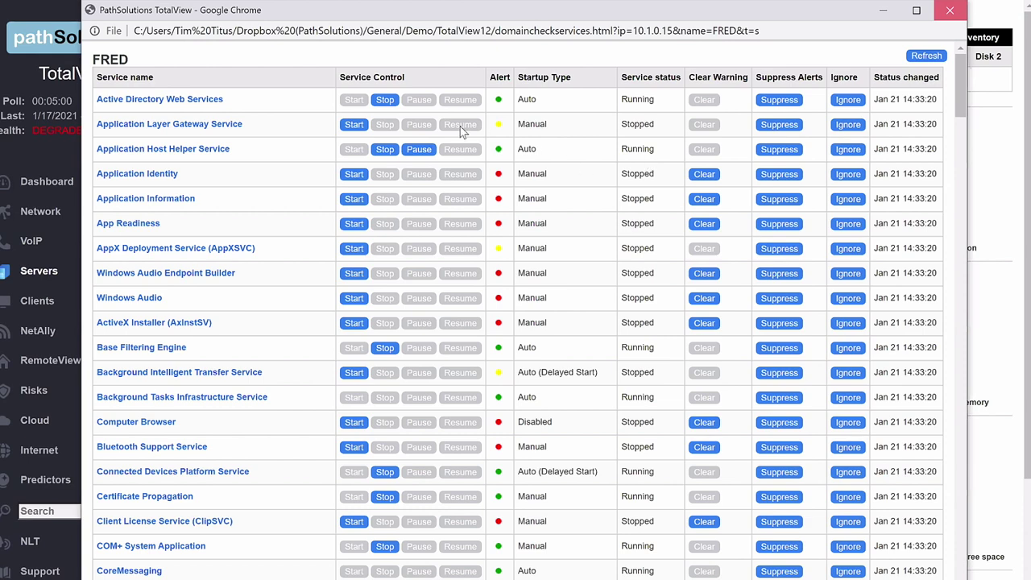
pyautogui.hotkey('ctrl', 'w')
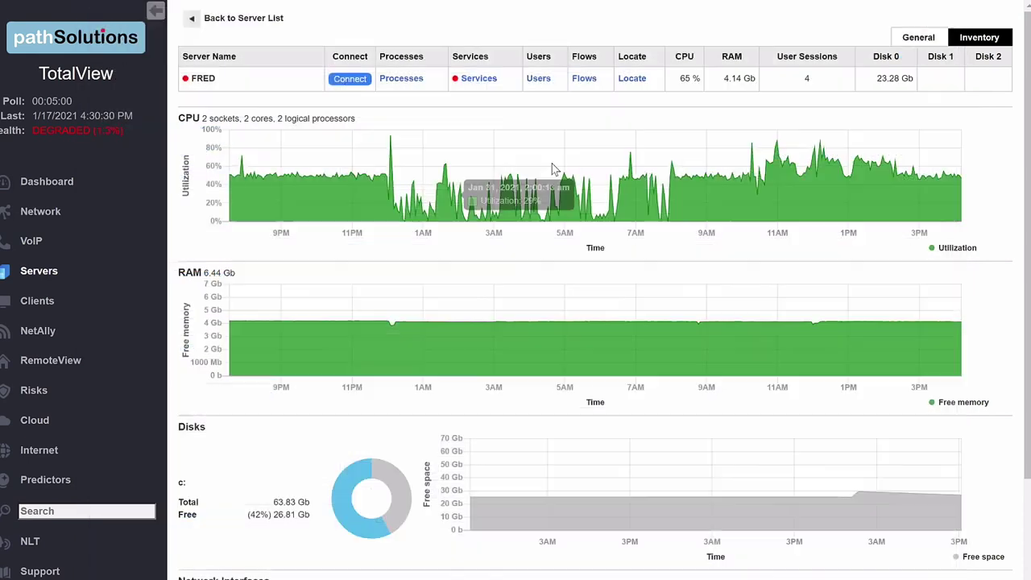
pyautogui.moveTo(554, 233); pyautogui.dragTo(549, 213)
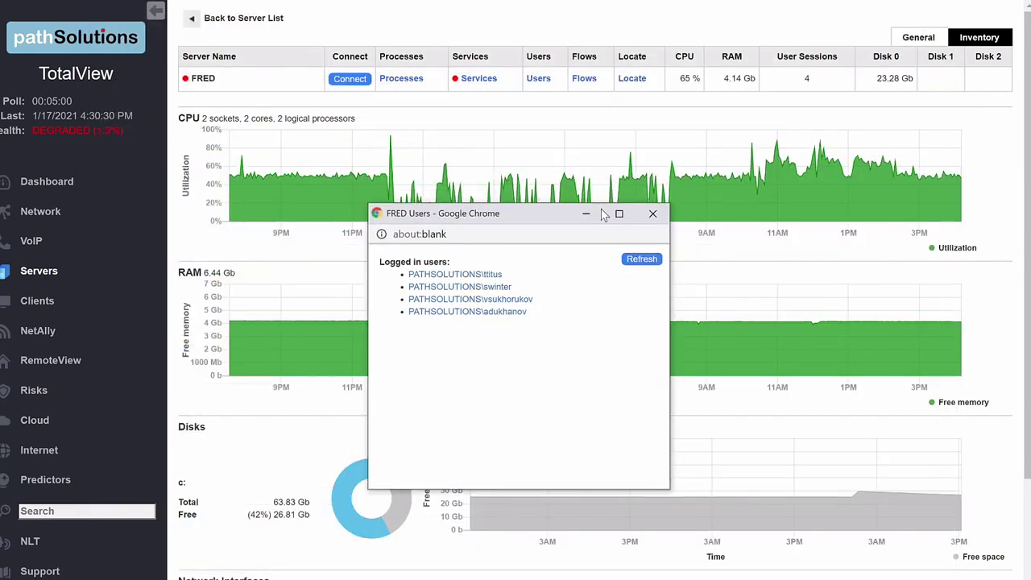
pyautogui.click(652, 215)
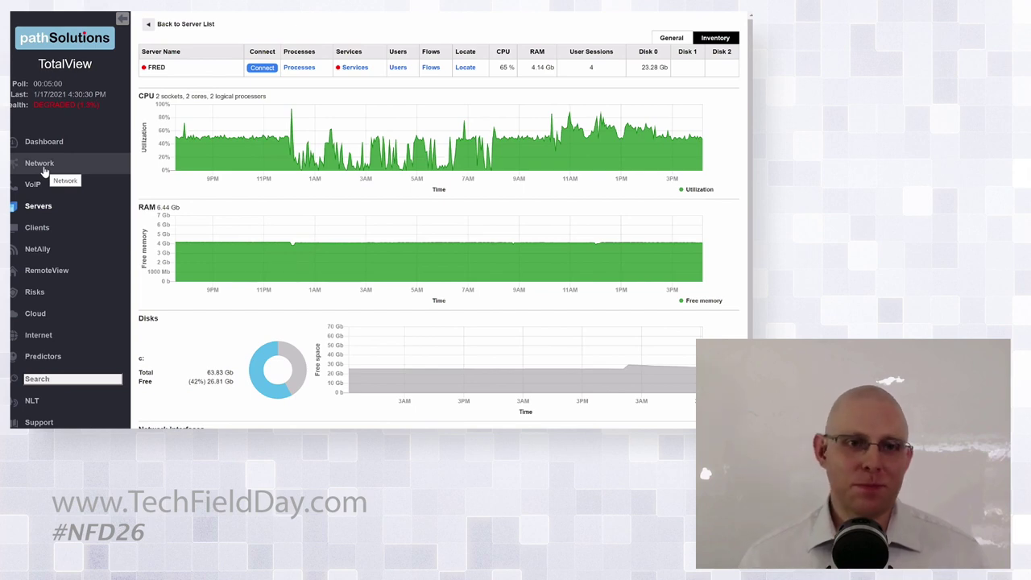
# Filter the Clients list to Dell Inc., clear that filter, and move on to Cloud monitoring.
pyautogui.click(39, 164)
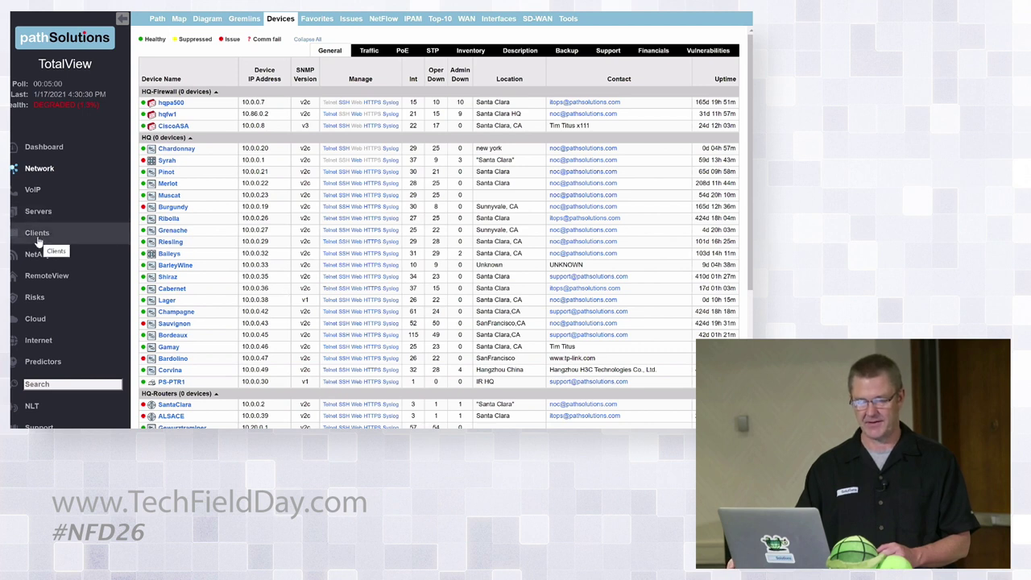
pyautogui.click(37, 236)
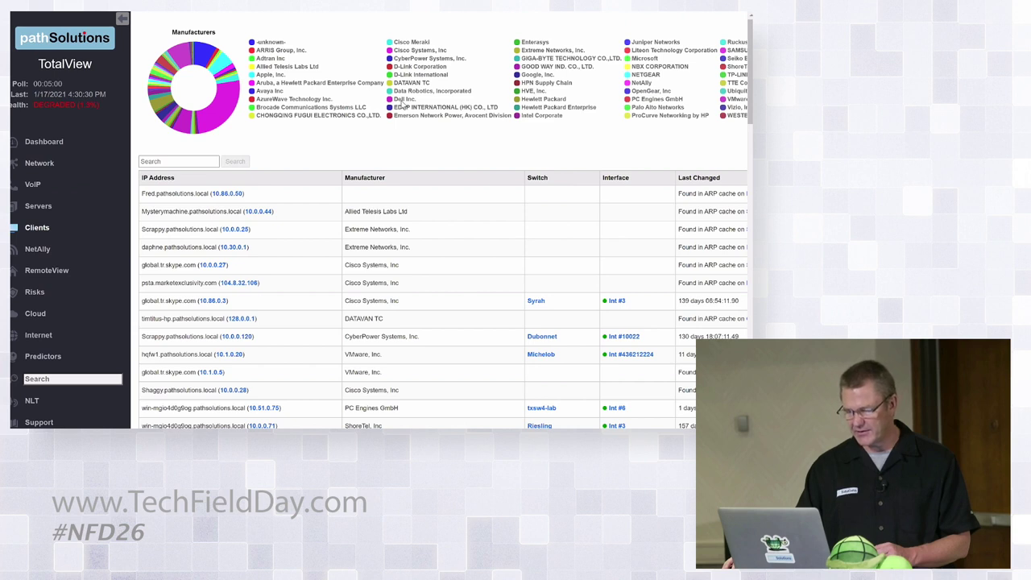
pyautogui.click(402, 99)
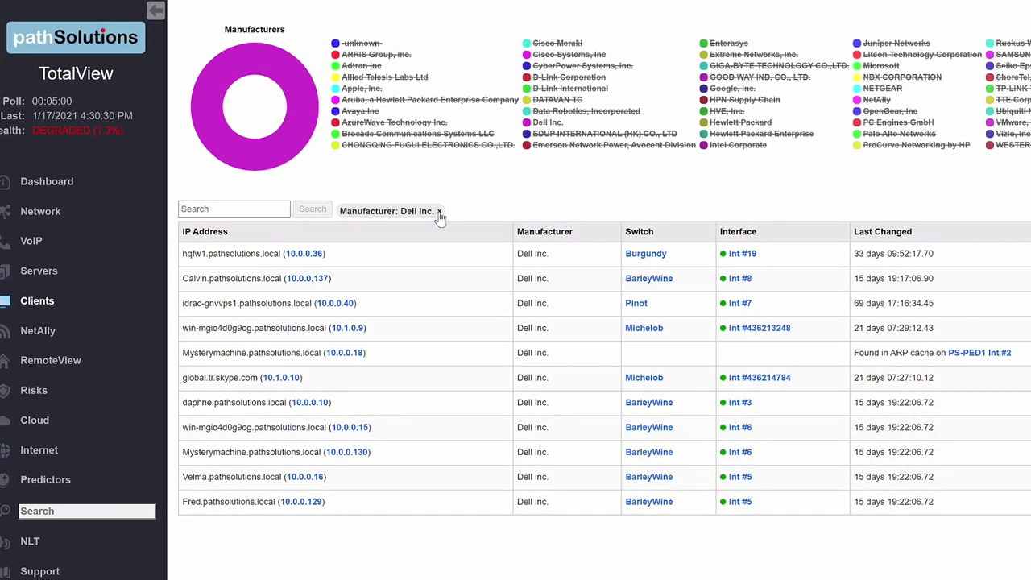
pyautogui.click(440, 211)
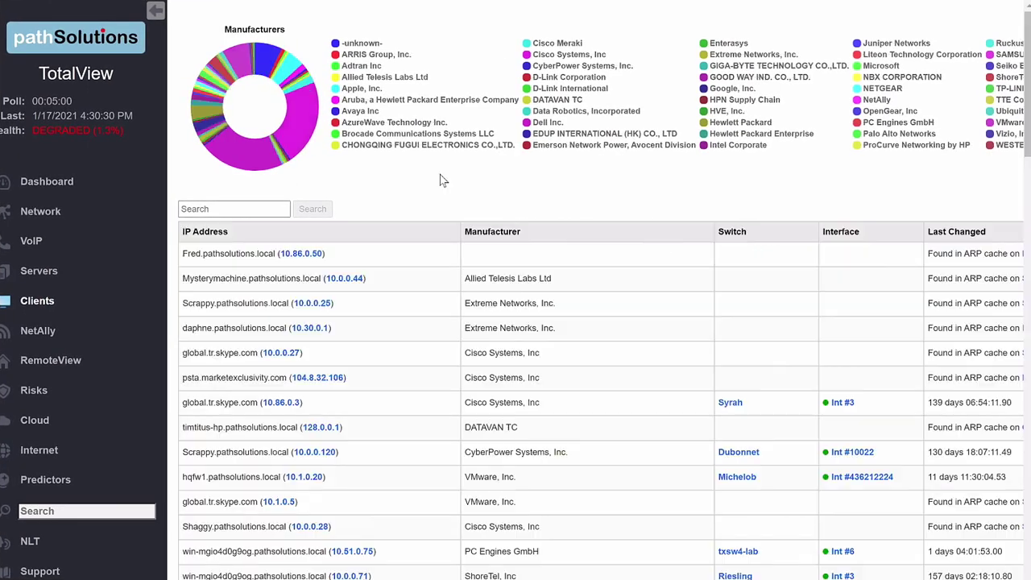
pyautogui.click(37, 425)
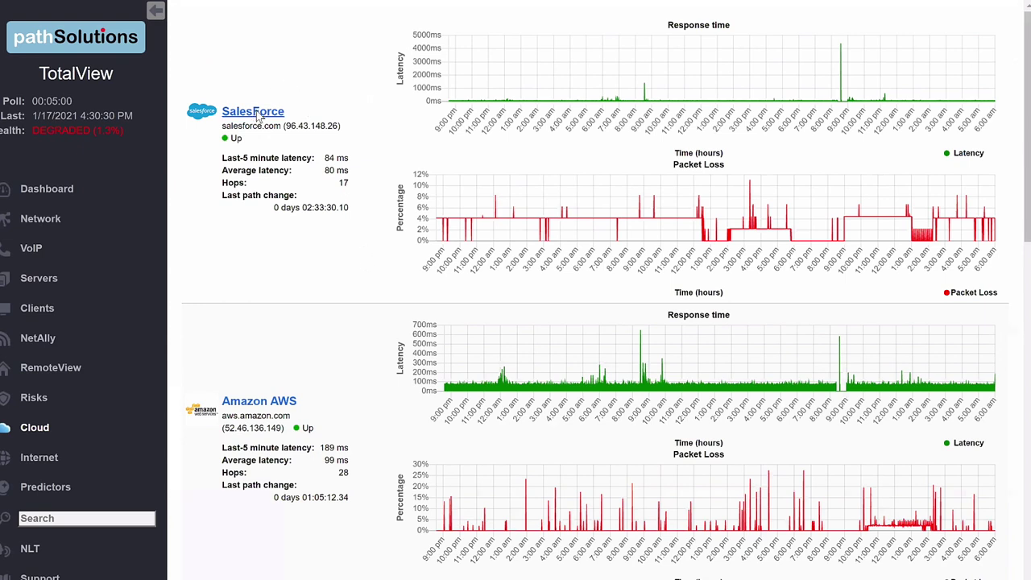
# Review the SalesForce cloud map's response time, packet loss and path, then go to Predictors.
pyautogui.click(256, 115)
pyautogui.scroll(-1, 645, 443)
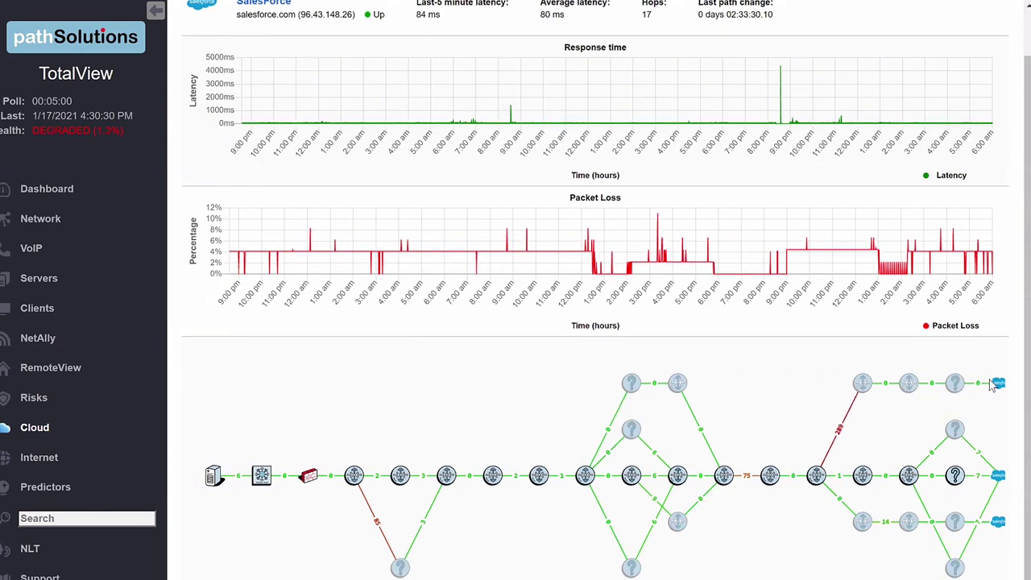
pyautogui.moveTo(997, 384)
pyautogui.scroll(2, 398, 386)
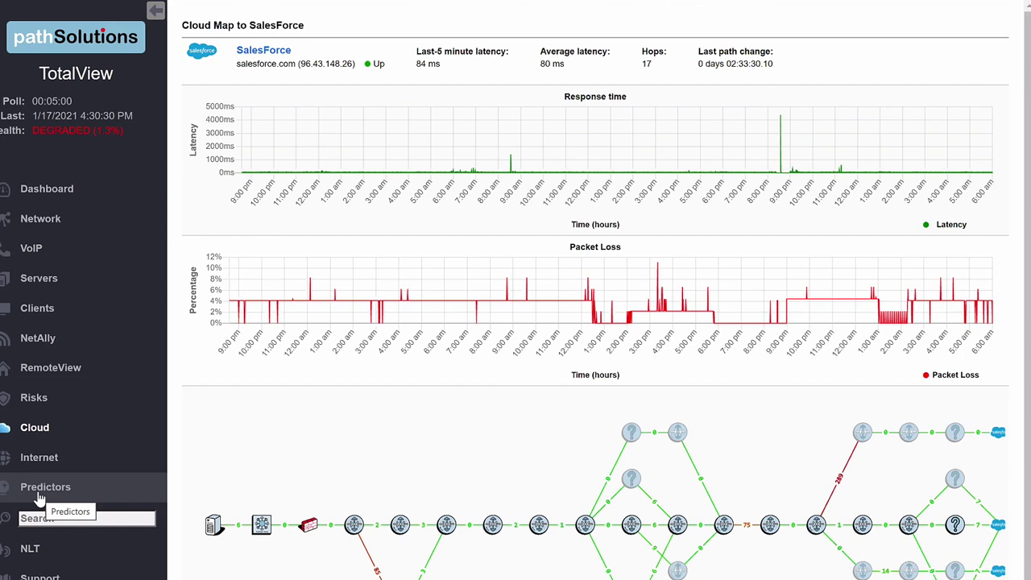
pyautogui.click(38, 494)
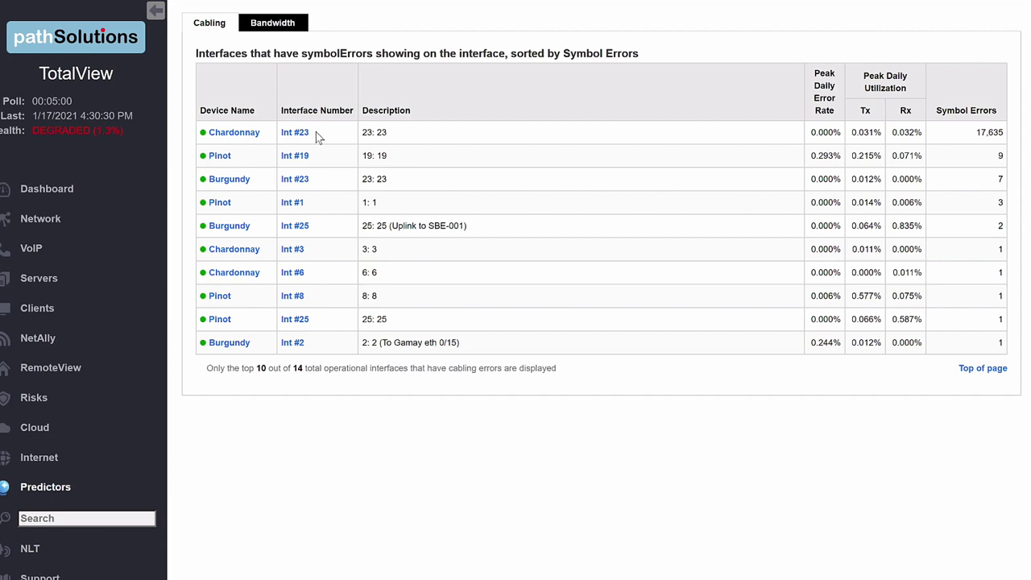
# Show the Predictors Bandwidth tab ranking interfaces by soonest peak utilization.
pyautogui.click(280, 29)
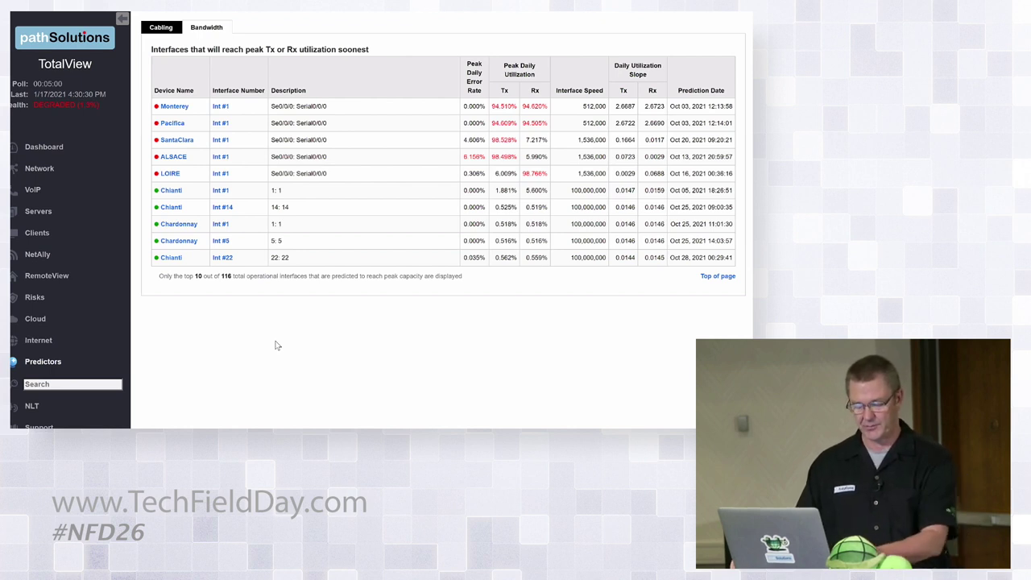
# Switch back to the PowerPoint slide show window.
pyautogui.hotkey('alt', 'Tab')
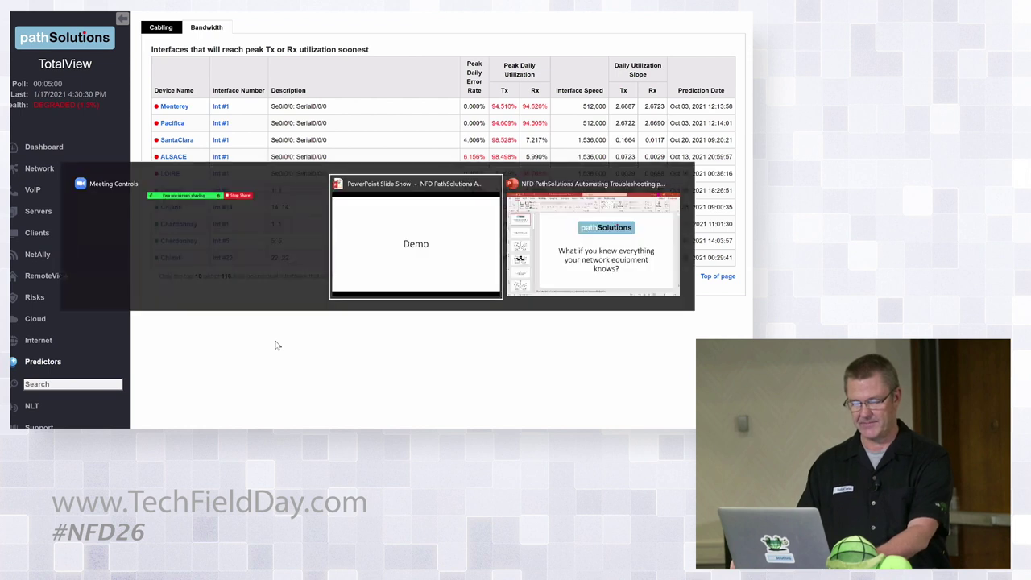